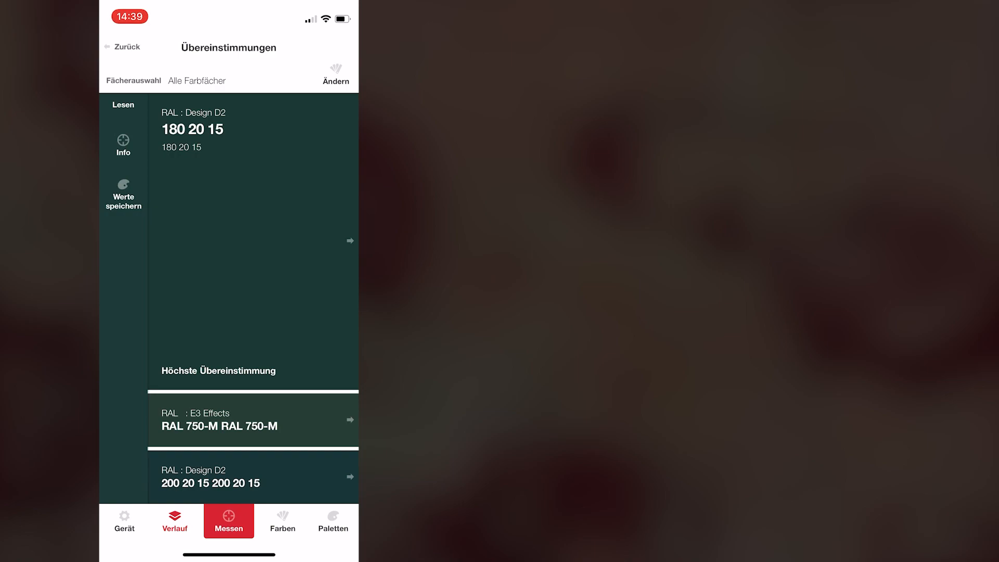
# Step: Review the colour measurement history and the list of available colour collections, and return to the measurement history
pyautogui.click(175, 521)
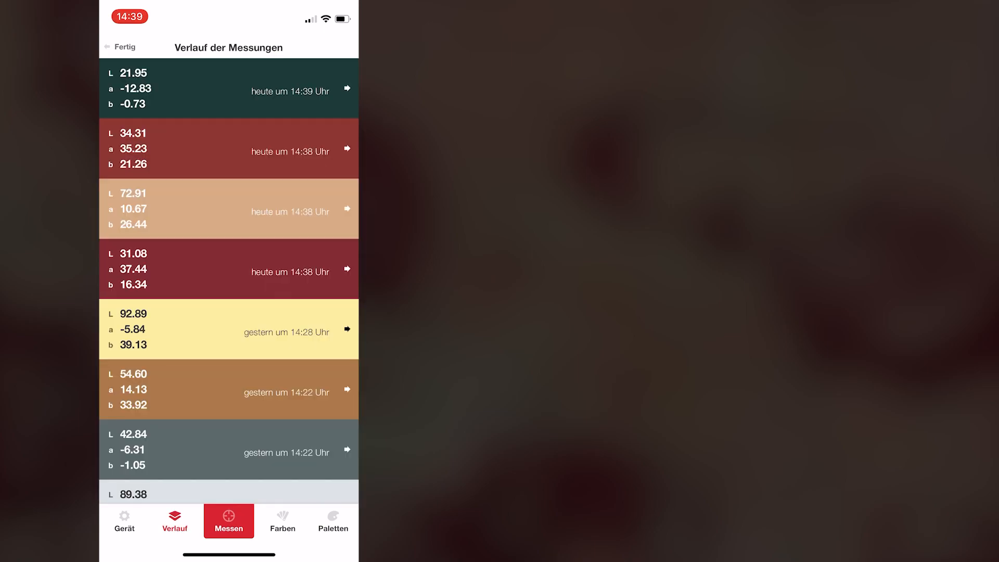
pyautogui.click(282, 521)
pyautogui.scroll(-5, 229, 281)
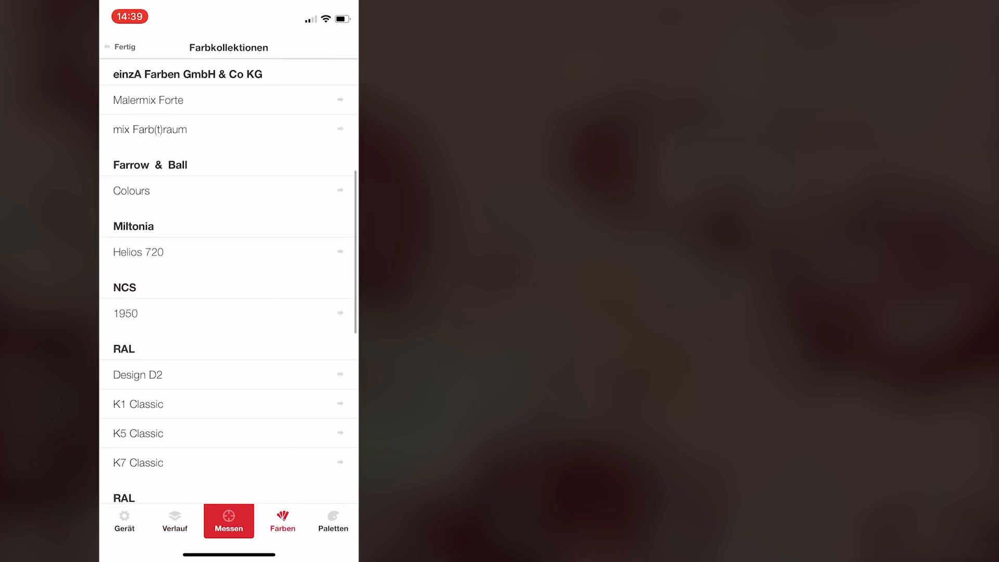
pyautogui.scroll(4, 229, 281)
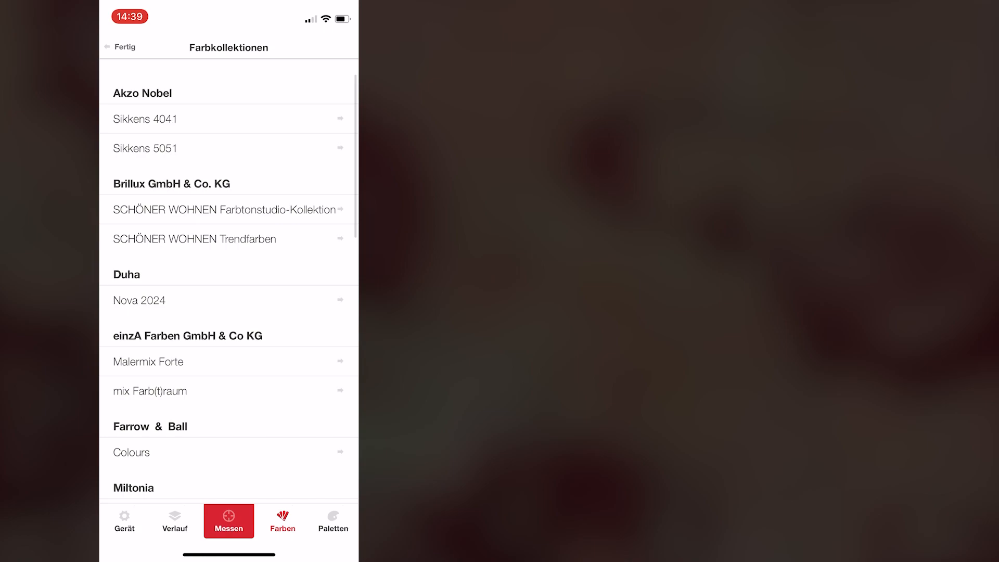
pyautogui.click(175, 521)
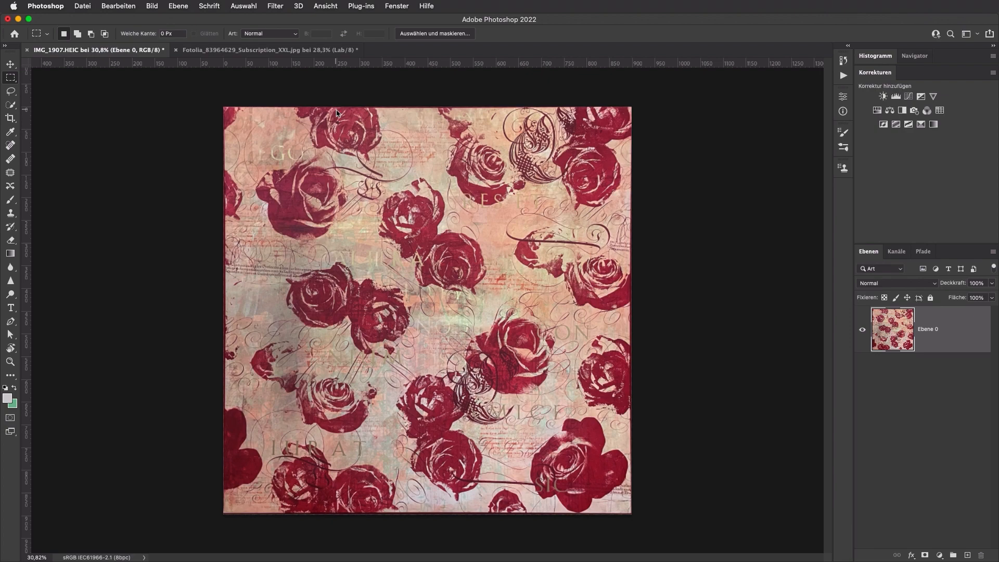
# Step: Switch to Photoshop and convert the rose pattern image IMG_1907.HEIC to Lab-Farbe mode
pyautogui.click(230, 50)
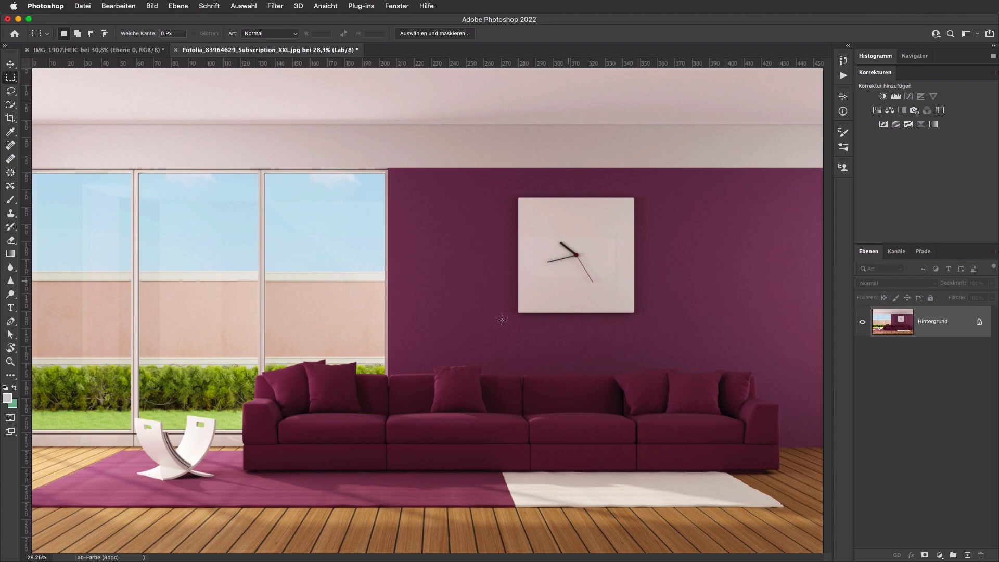
pyautogui.click(125, 50)
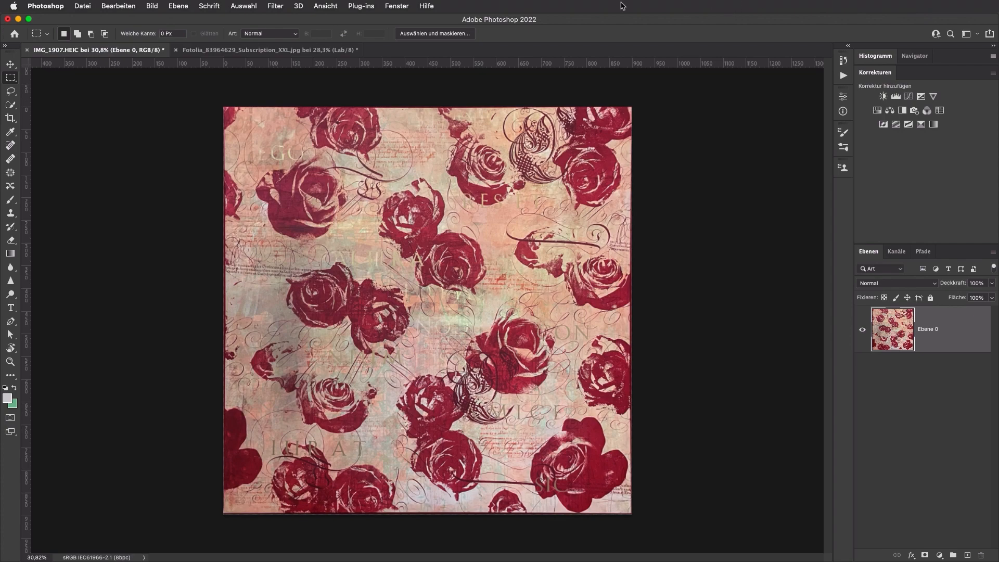
pyautogui.click(153, 7)
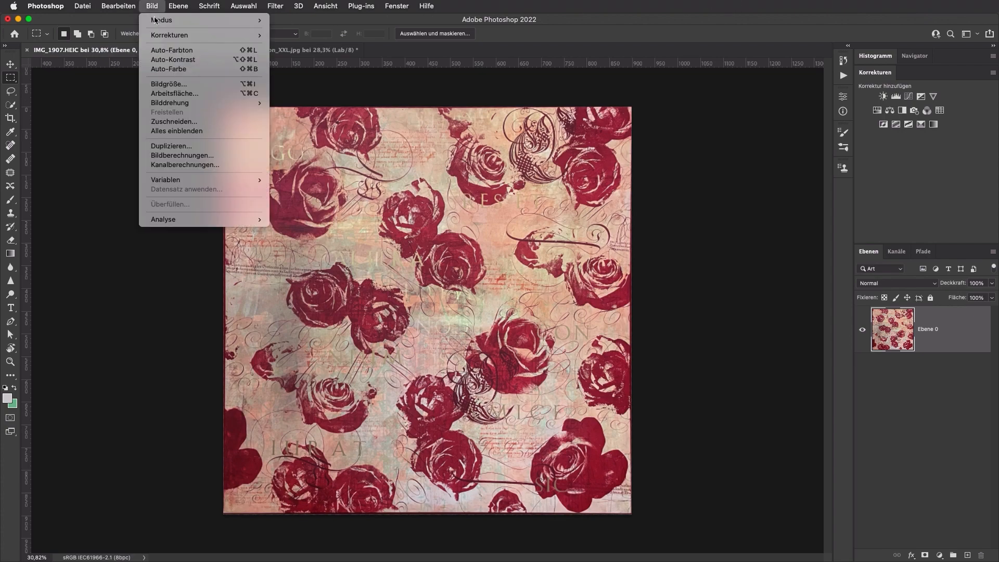
pyautogui.moveTo(158, 22)
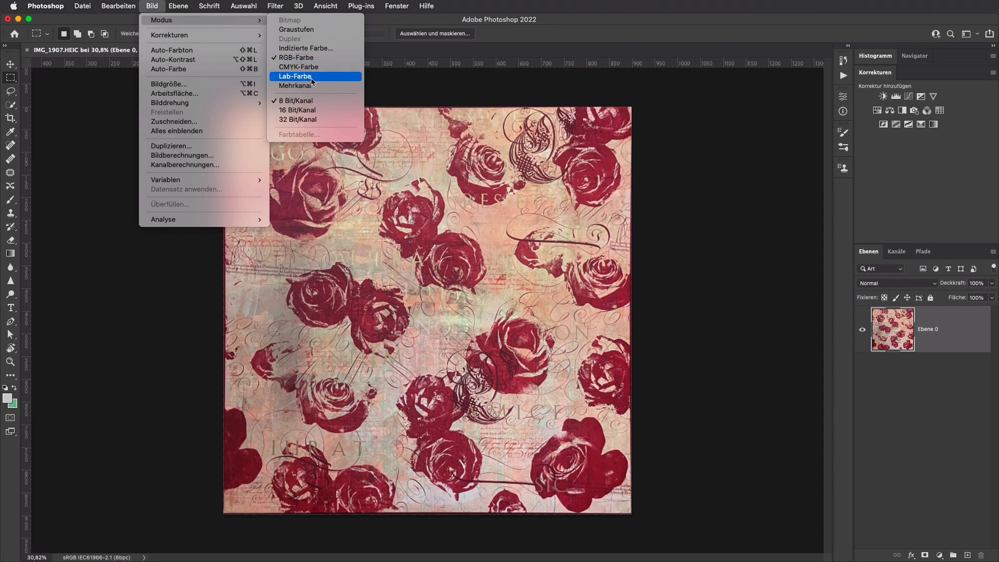
pyautogui.click(311, 77)
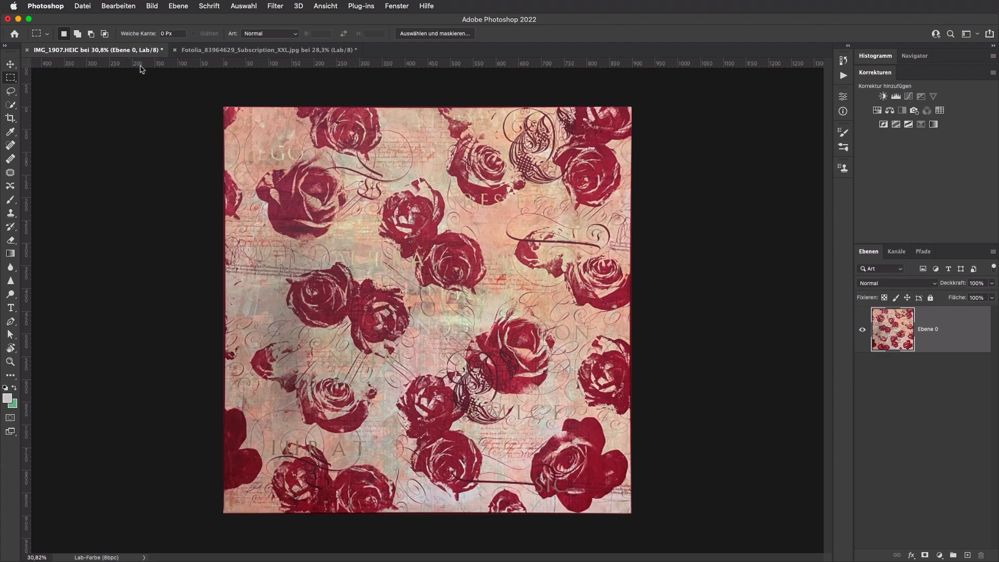
# Step: Add a Curves adjustment layer to the rose pattern and sample curve points from the image with the on-image adjustment tool
pyautogui.press('super+0')
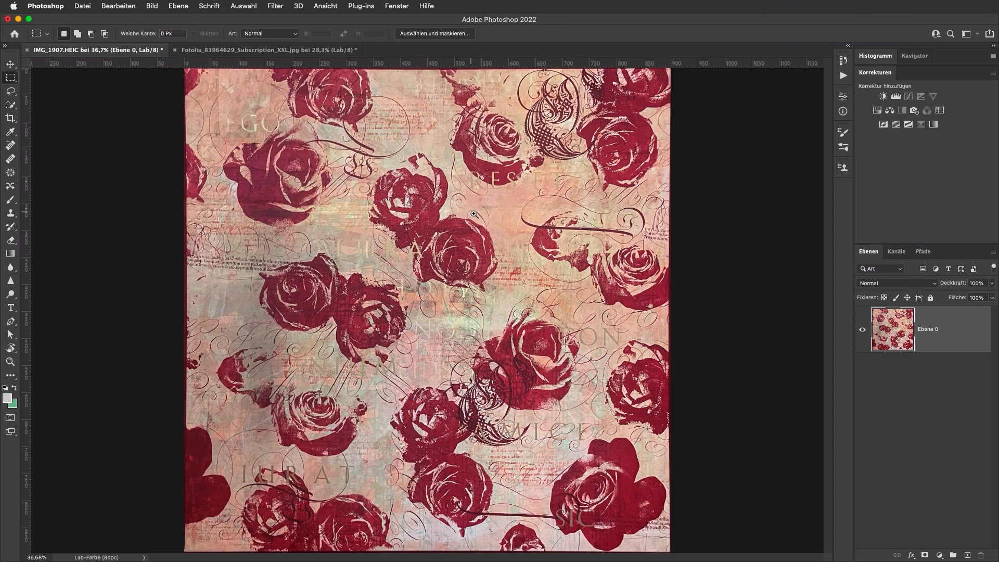
pyautogui.moveTo(472, 214); pyautogui.dragTo(533, 247)
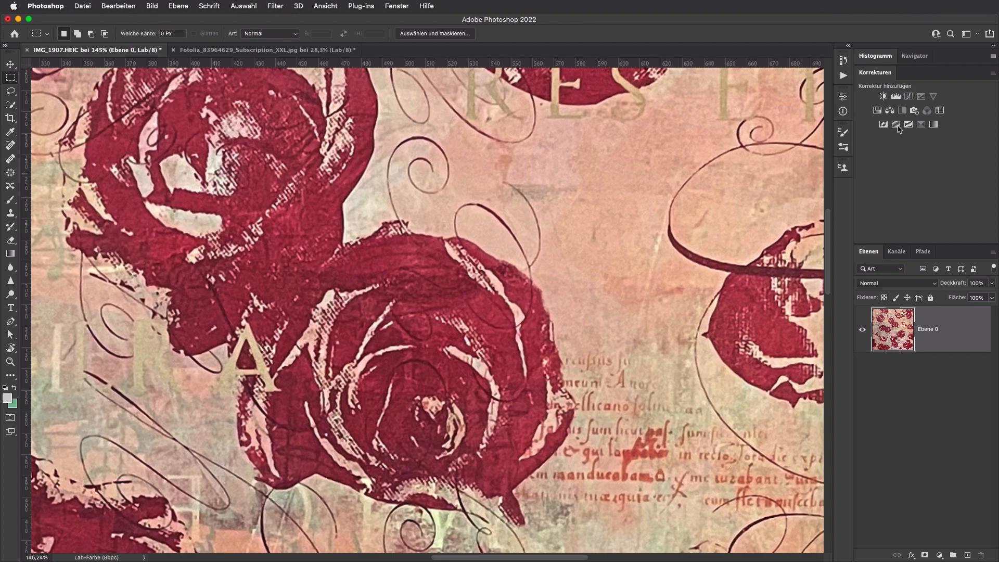
pyautogui.click(910, 98)
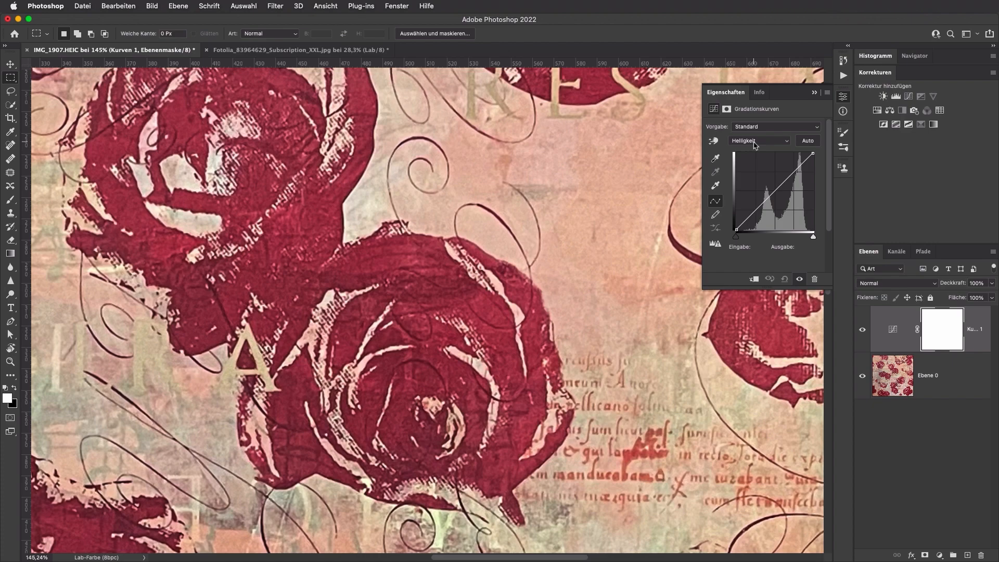
pyautogui.click(715, 145)
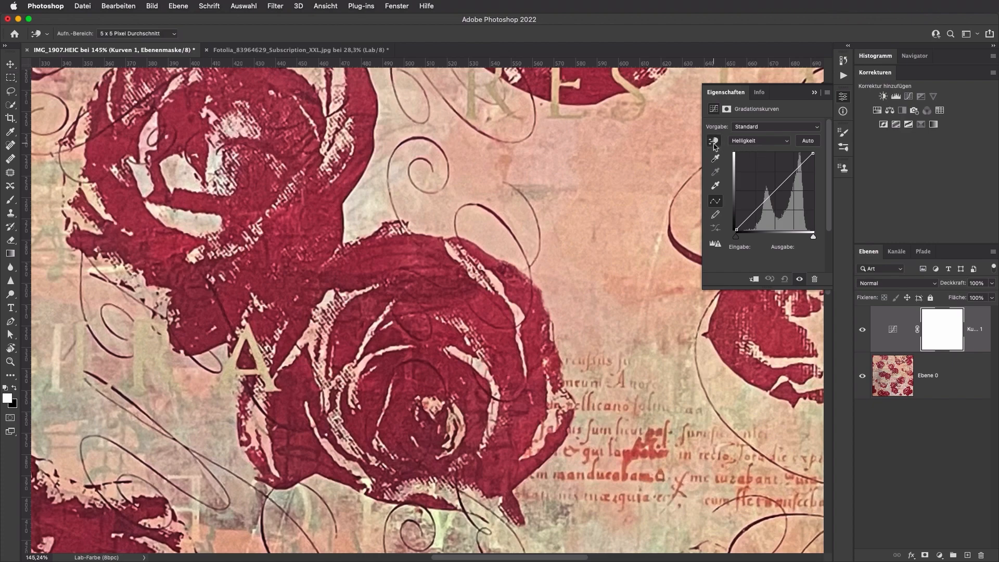
pyautogui.click(574, 232)
# Step: In the Helligkeit channel of the curve, set the output of the darker point to 34 and the lighter point to 73
pyautogui.click(786, 144)
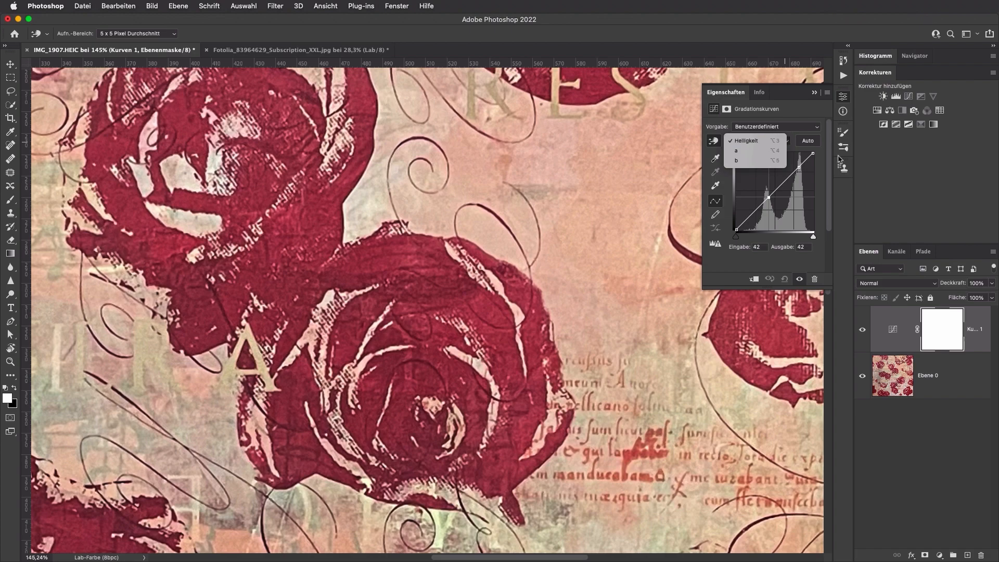
pyautogui.click(768, 144)
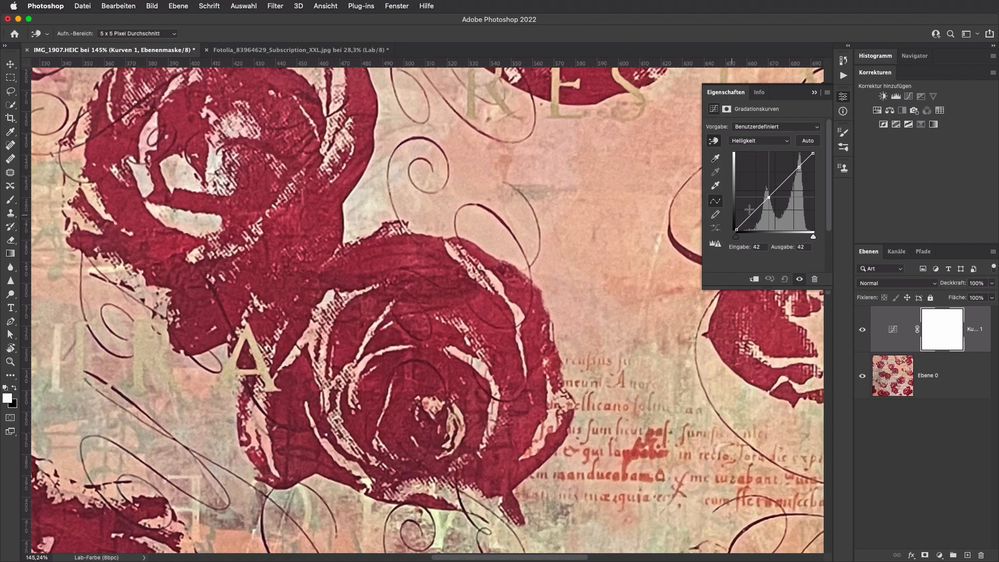
pyautogui.click(768, 198)
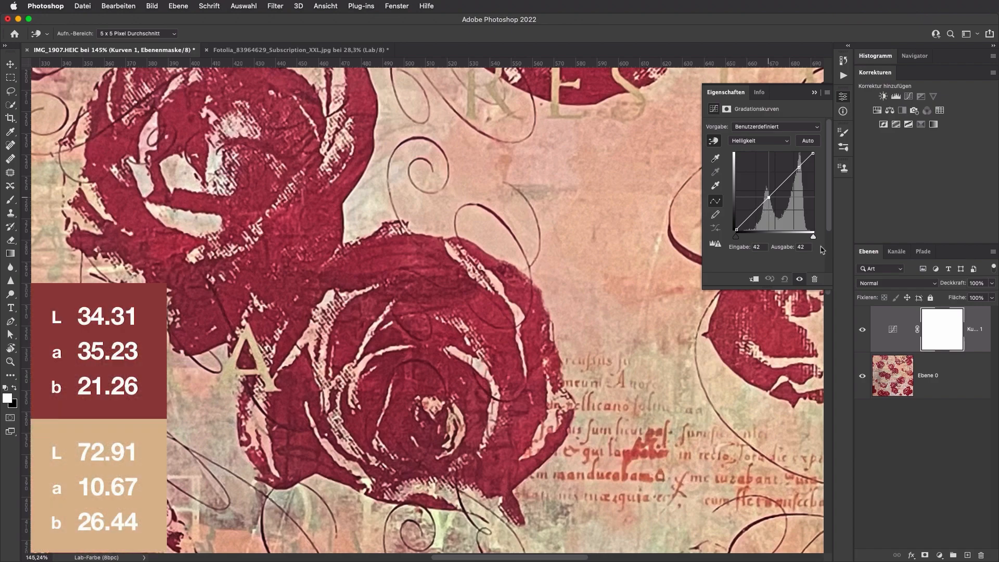
pyautogui.click(808, 248)
pyautogui.write('34')
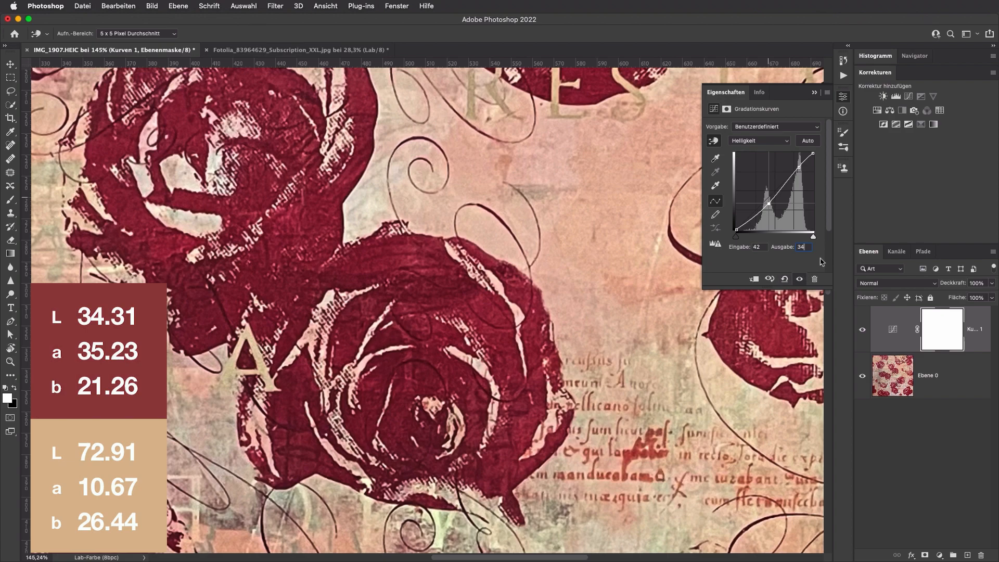
pyautogui.click(799, 168)
pyautogui.click(801, 246)
pyautogui.write('73')
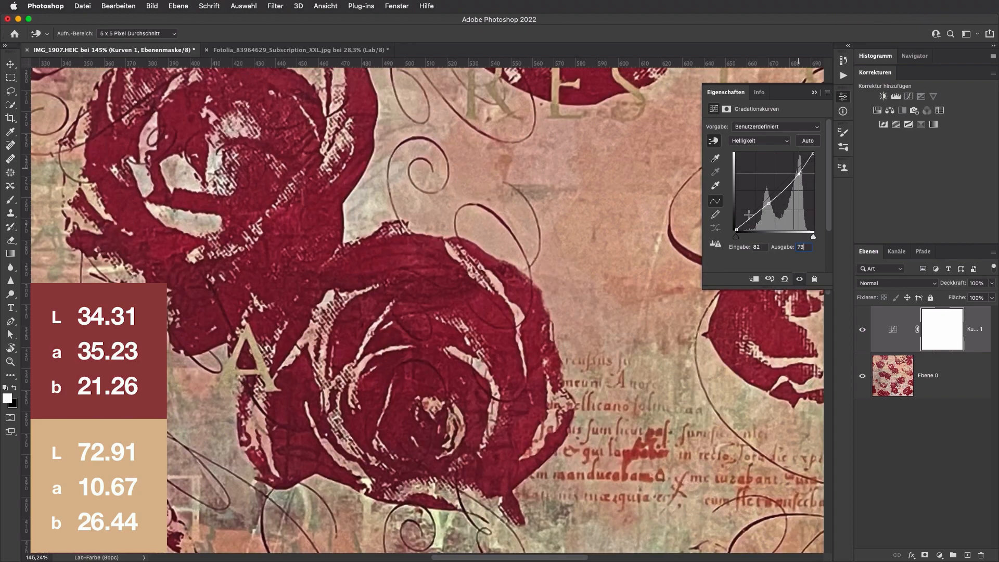
# Step: In the a channel, sample the rose and the background as curve points and set the rose point's output to 35
pyautogui.click(766, 144)
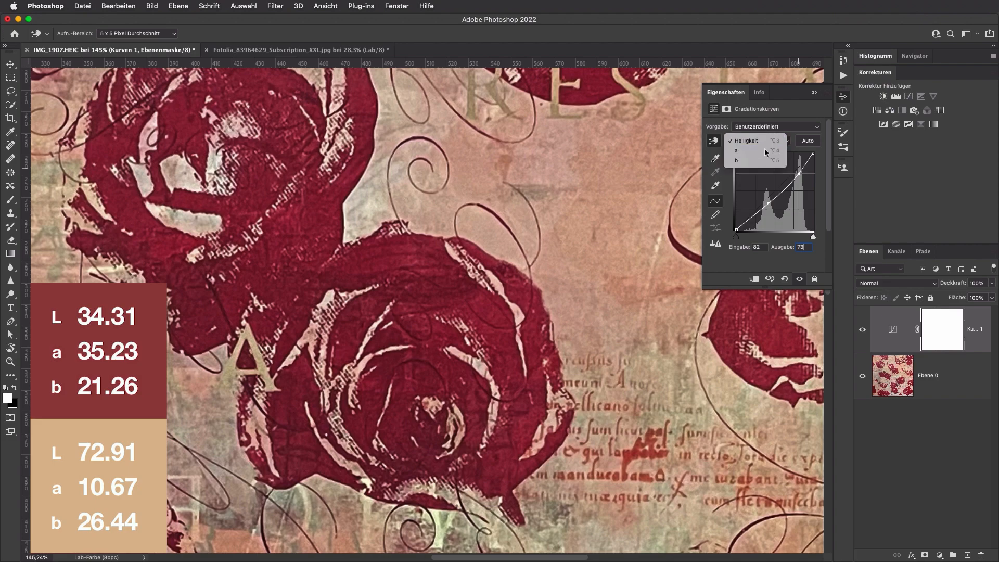
pyautogui.click(765, 151)
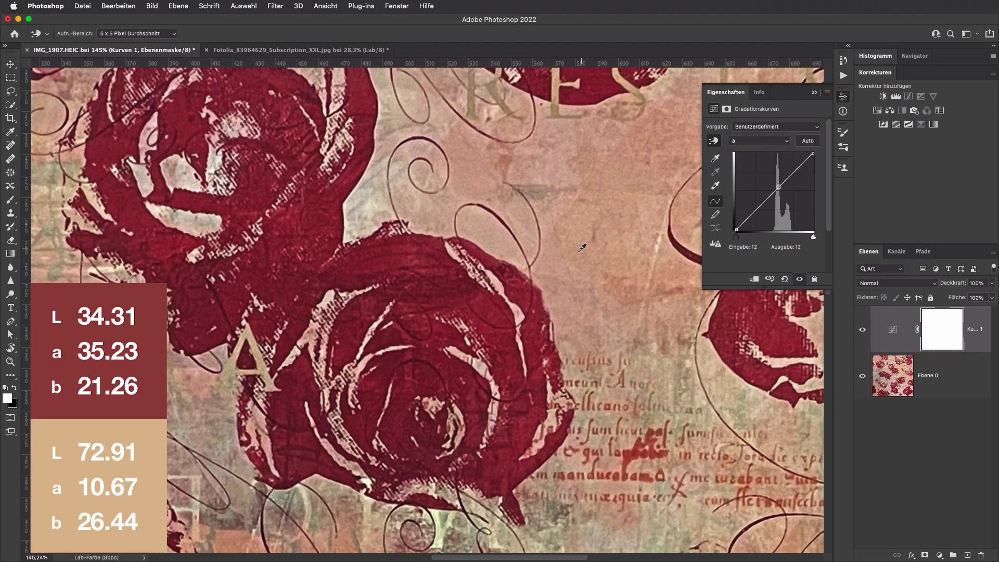
pyautogui.click(468, 299)
pyautogui.click(562, 221)
pyautogui.click(786, 179)
pyautogui.click(805, 248)
pyautogui.click(788, 179)
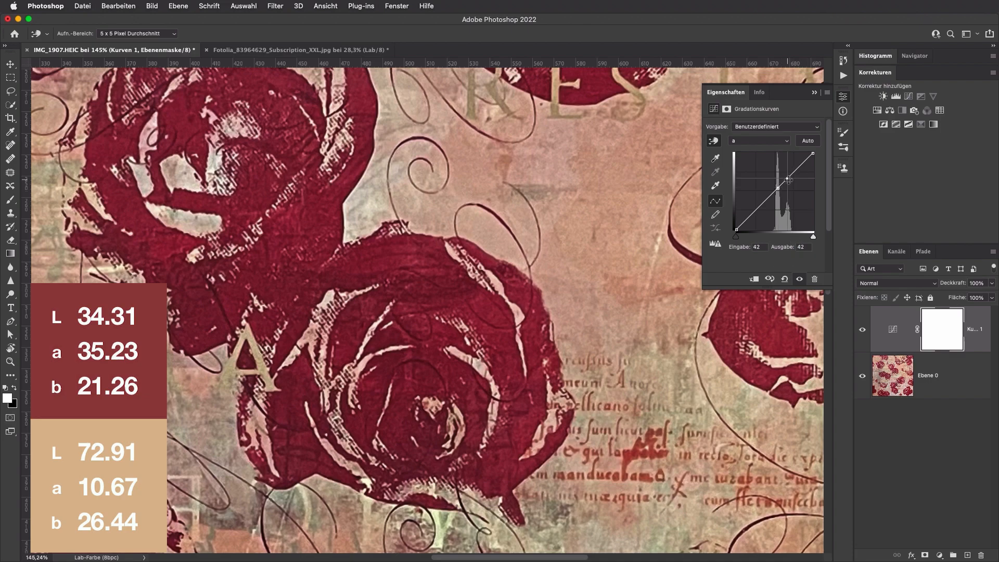
pyautogui.click(805, 248)
pyautogui.write('35')
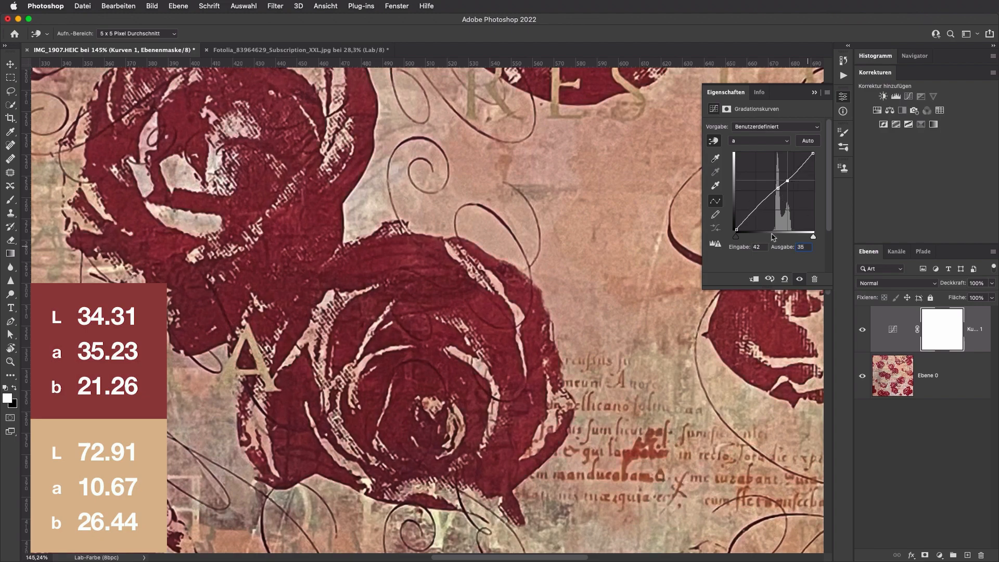
# Step: In the b channel, sample the image and set the output of the curve point at input 19 to 21
pyautogui.click(758, 141)
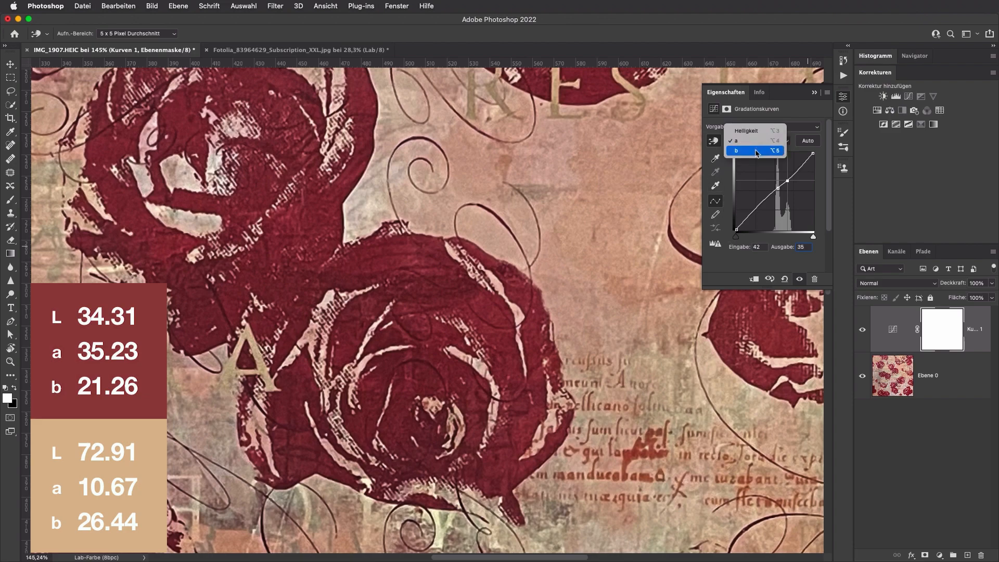
pyautogui.click(757, 151)
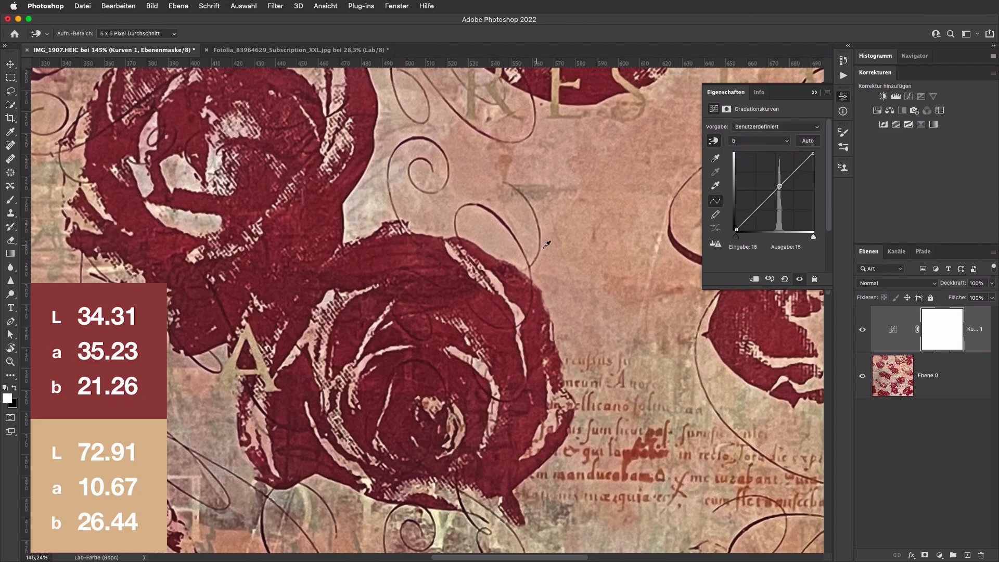
pyautogui.click(563, 238)
pyautogui.moveTo(781, 185)
pyautogui.mouseDown()
pyautogui.moveTo(781, 211)
pyautogui.moveTo(782, 184)
pyautogui.mouseUp()
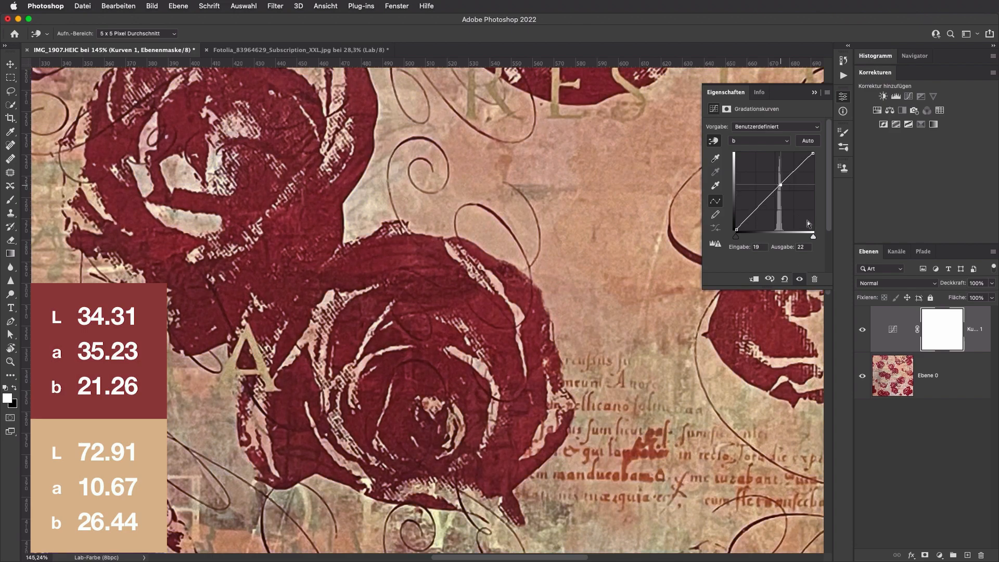
pyautogui.click(805, 247)
pyautogui.write('21')
# Step: Compare the whole rose pattern with and without the Curves adjustment by toggling that layer's visibility
pyautogui.press('super+0')
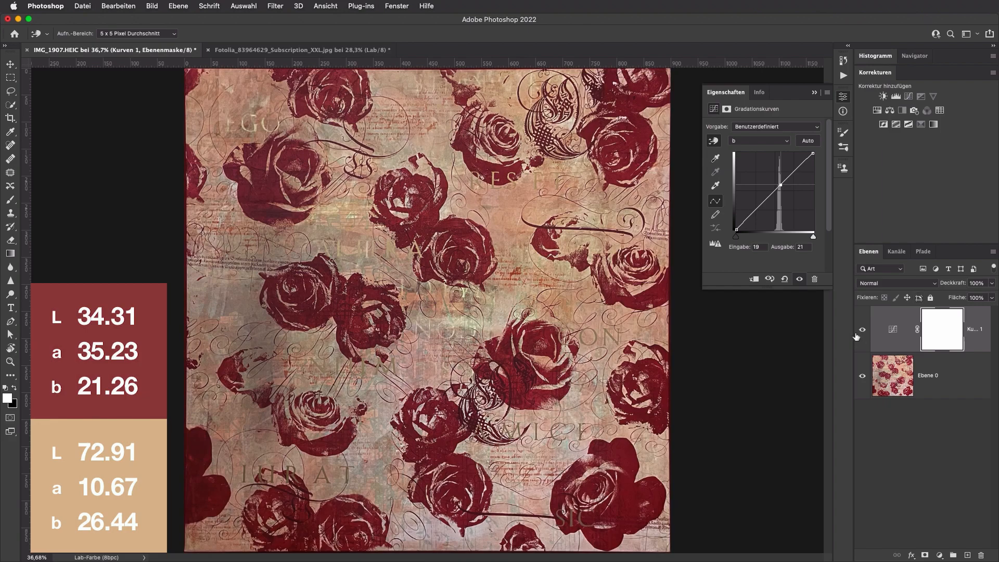
pyautogui.click(862, 331)
pyautogui.click(863, 331)
pyautogui.click(863, 332)
pyautogui.click(863, 331)
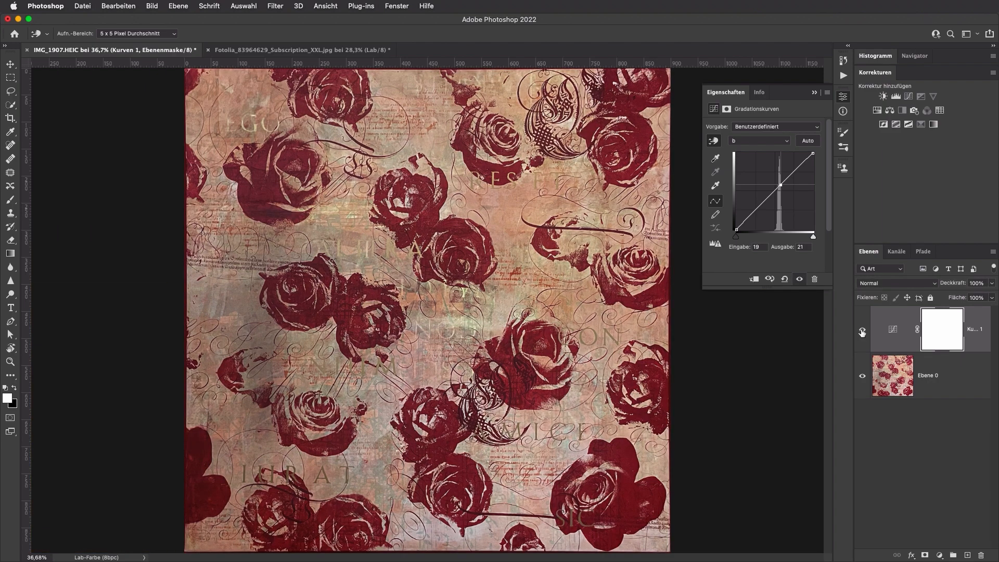
pyautogui.click(863, 332)
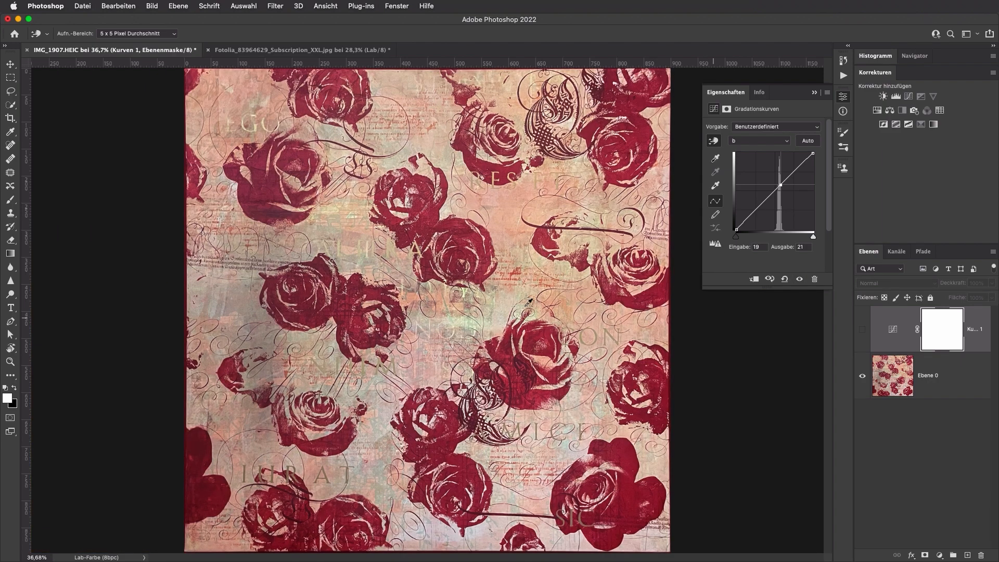
pyautogui.click(863, 337)
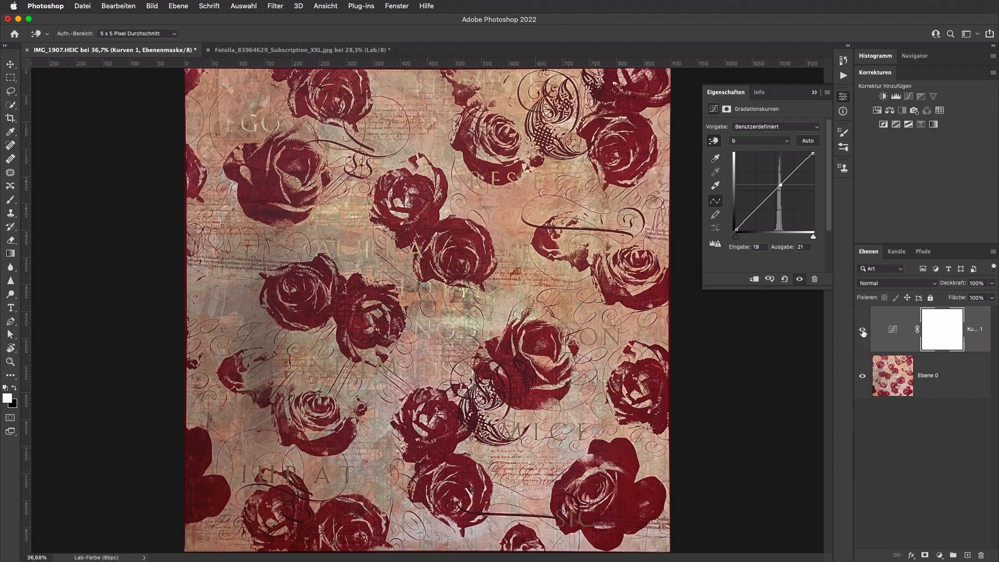
# Step: Combine the Curves layer and the rose pattern layer Ebene 0 into one Smart Object
pyautogui.keyDown('shift'); pyautogui.click(960, 374); pyautogui.keyUp('shift')
pyautogui.rightClick(960, 373)
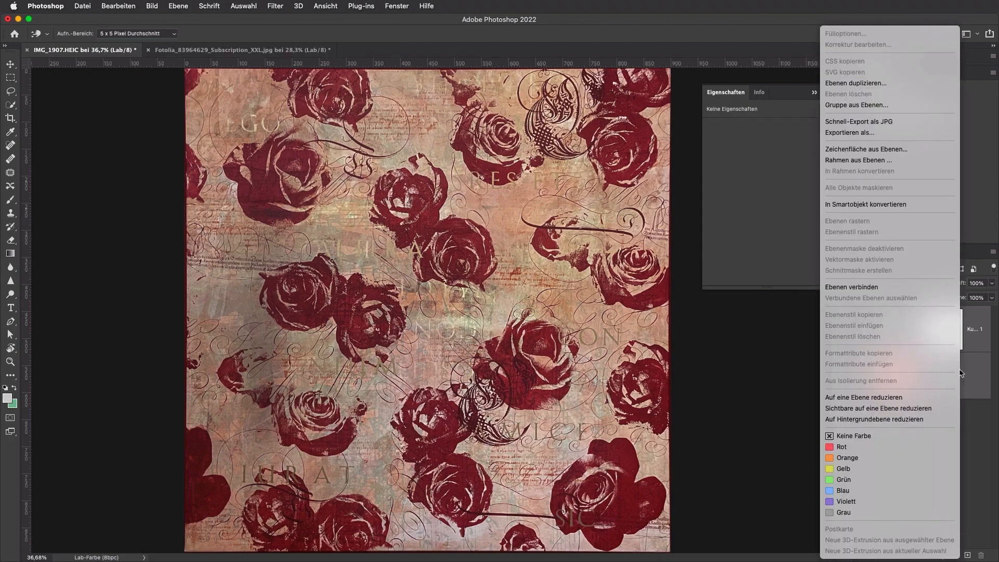
pyautogui.click(879, 207)
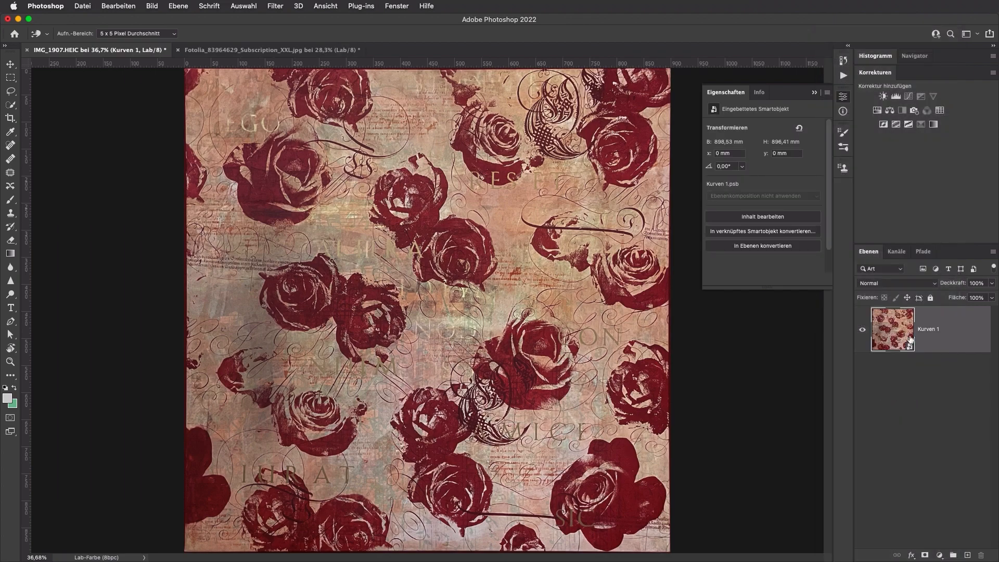
# Step: Copy the rose pattern Smart Object into the living room image, scale it to about 10.76 %, and position it on the wall above the sofa
pyautogui.moveTo(894, 337); pyautogui.dragTo(574, 308)
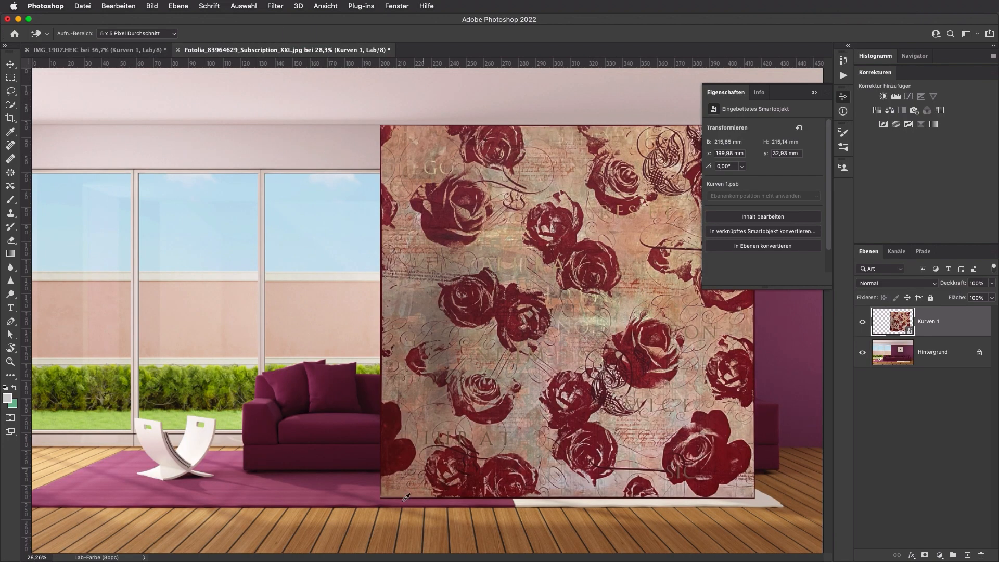
pyautogui.press('super+t')
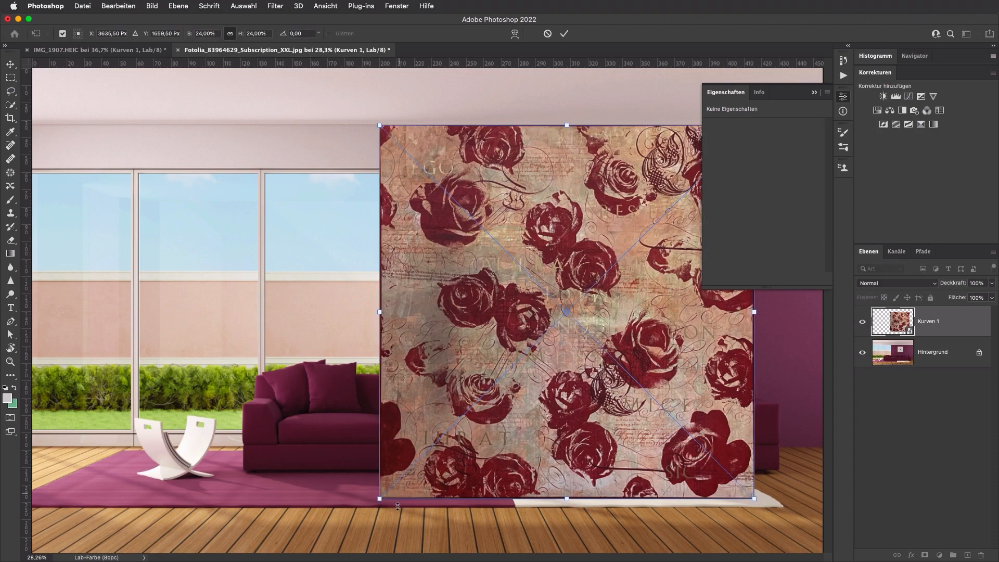
pyautogui.moveTo(385, 495); pyautogui.dragTo(537, 343)
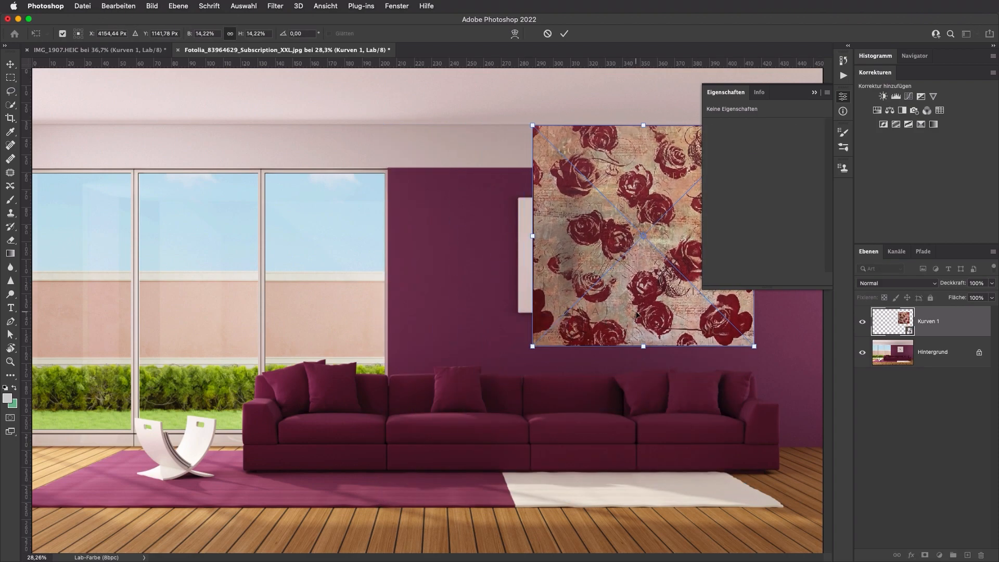
pyautogui.moveTo(636, 314); pyautogui.dragTo(588, 323)
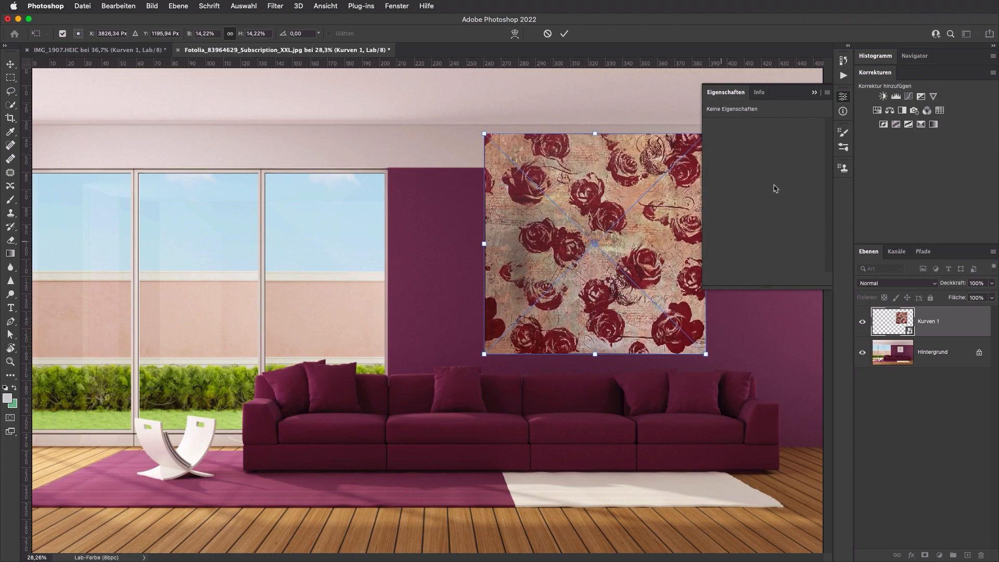
pyautogui.click(815, 92)
pyautogui.moveTo(705, 135); pyautogui.dragTo(654, 190)
pyautogui.moveTo(605, 285); pyautogui.dragTo(627, 284)
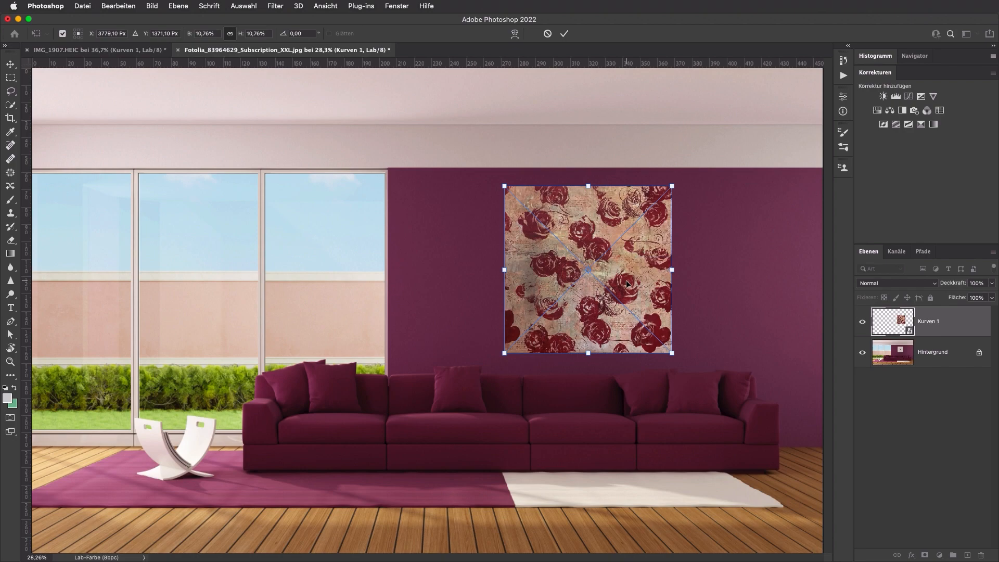
pyautogui.press('Return')
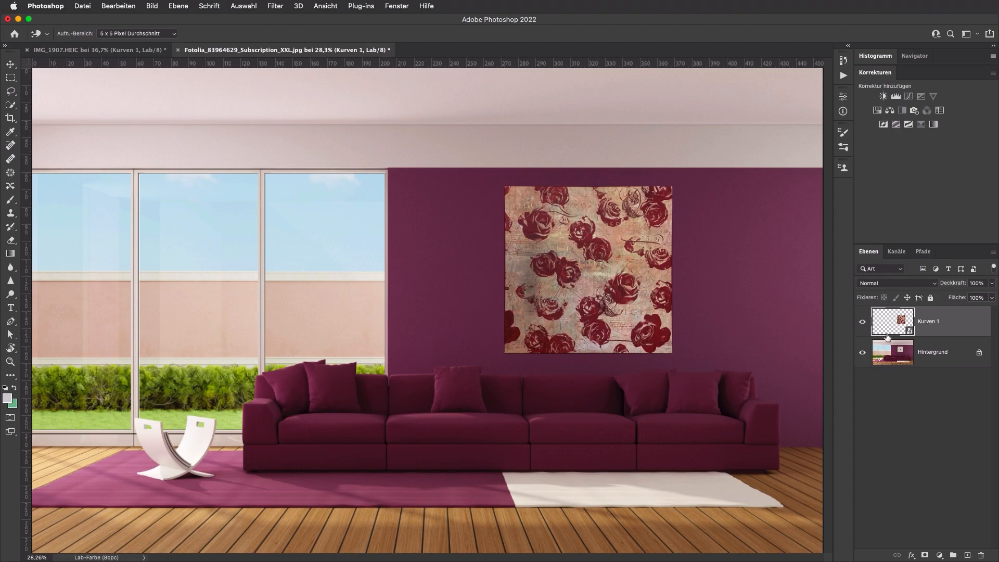
# Step: Select the sofa on the Hintergrund layer with the Object Selection tool and add a Curves adjustment layer masked to it
pyautogui.click(891, 356)
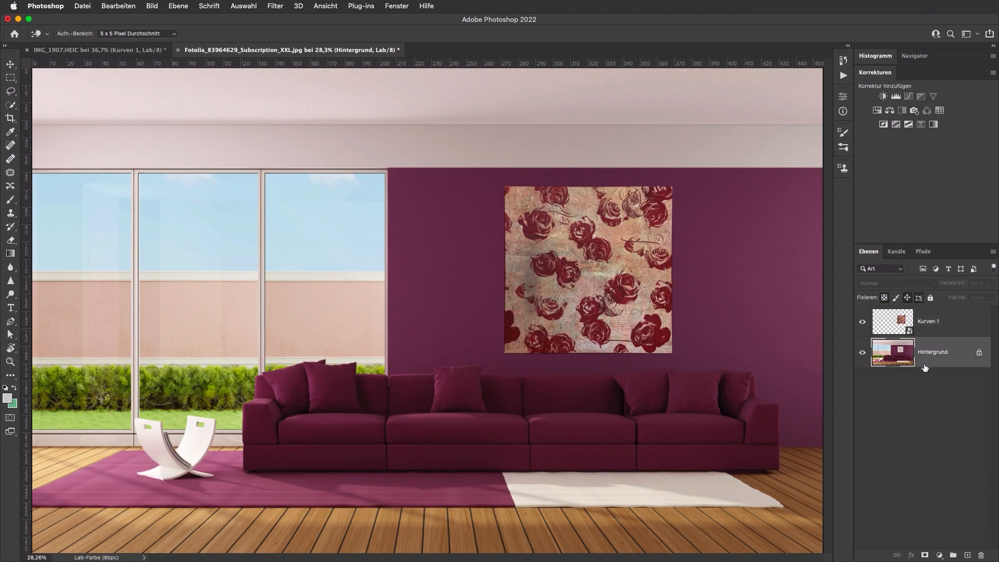
pyautogui.press('w')
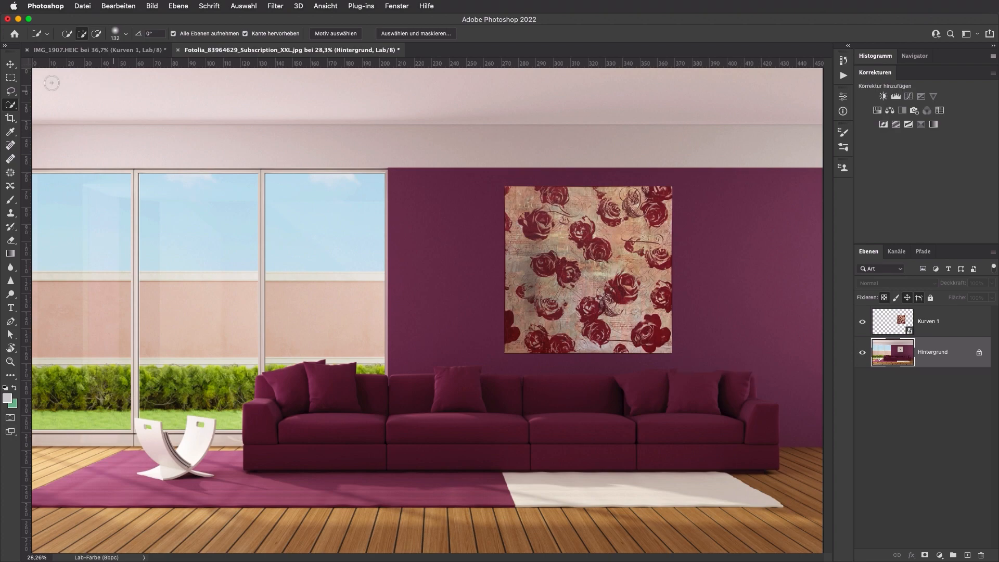
pyautogui.rightClick(11, 106)
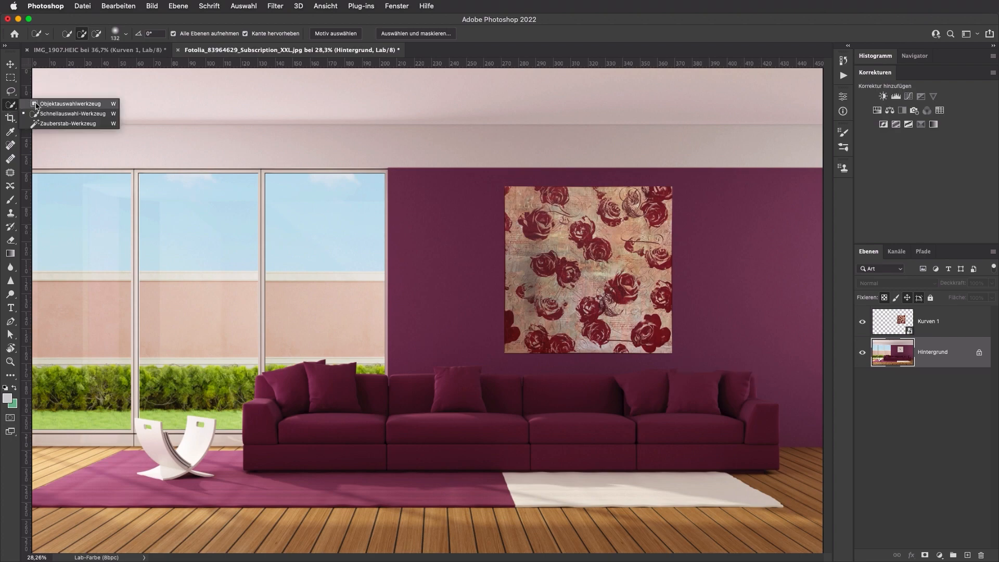
pyautogui.click(68, 105)
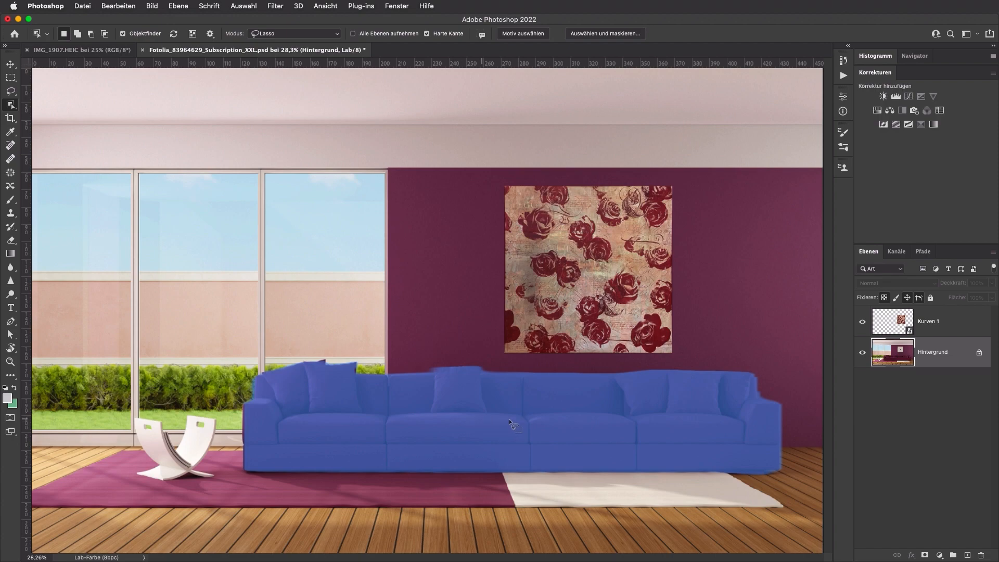
pyautogui.click(451, 400)
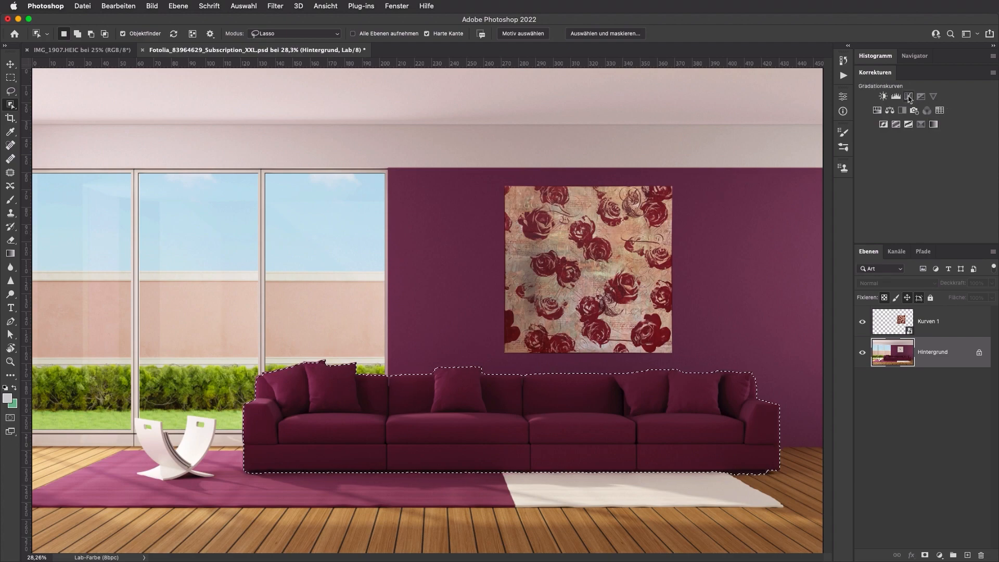
pyautogui.click(909, 97)
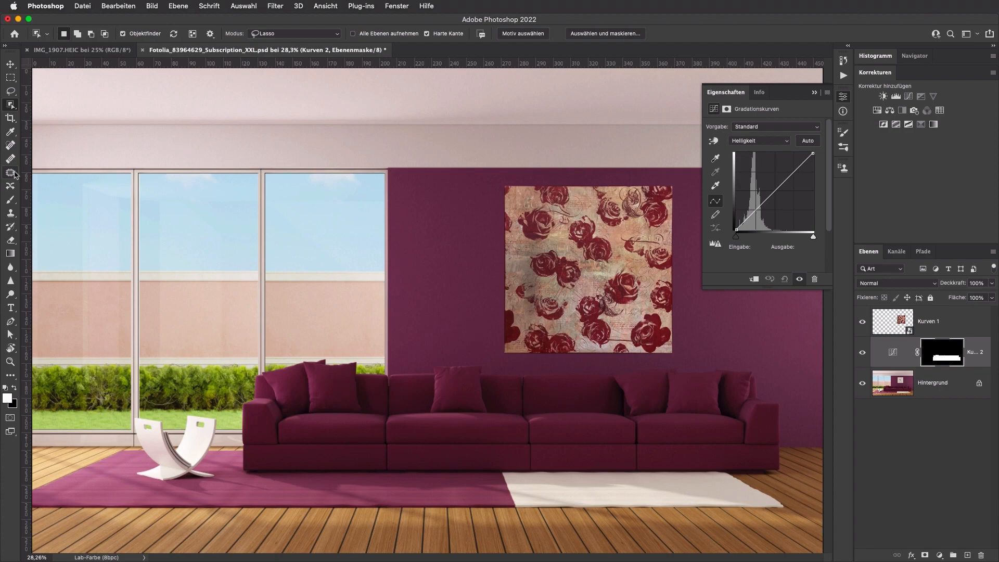
# Step: Select the whole purple wall with the Magic Wand at tolerance 16 and subtract the sofa mask from the selection
pyautogui.rightClick(10, 106)
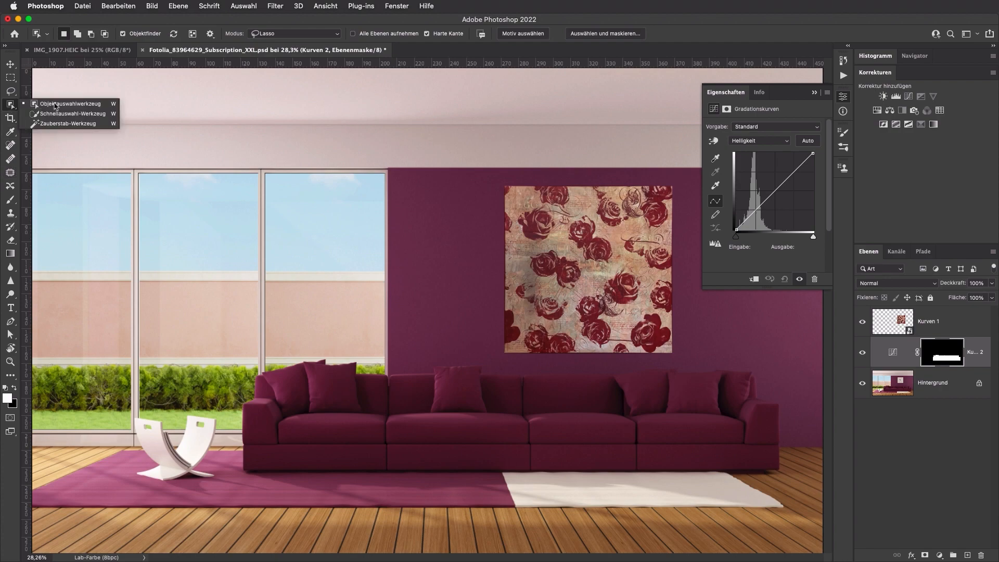
pyautogui.click(80, 124)
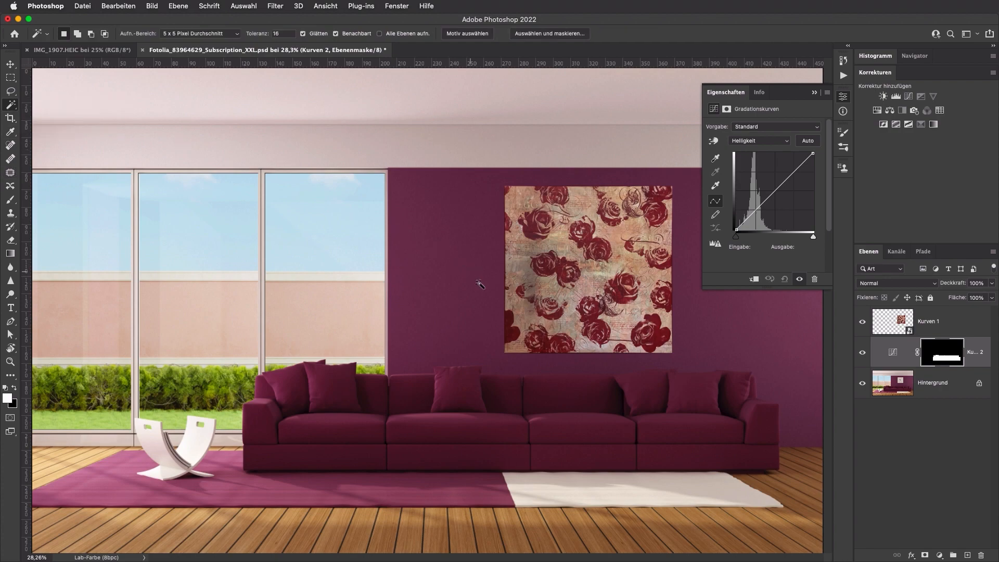
pyautogui.click(484, 317)
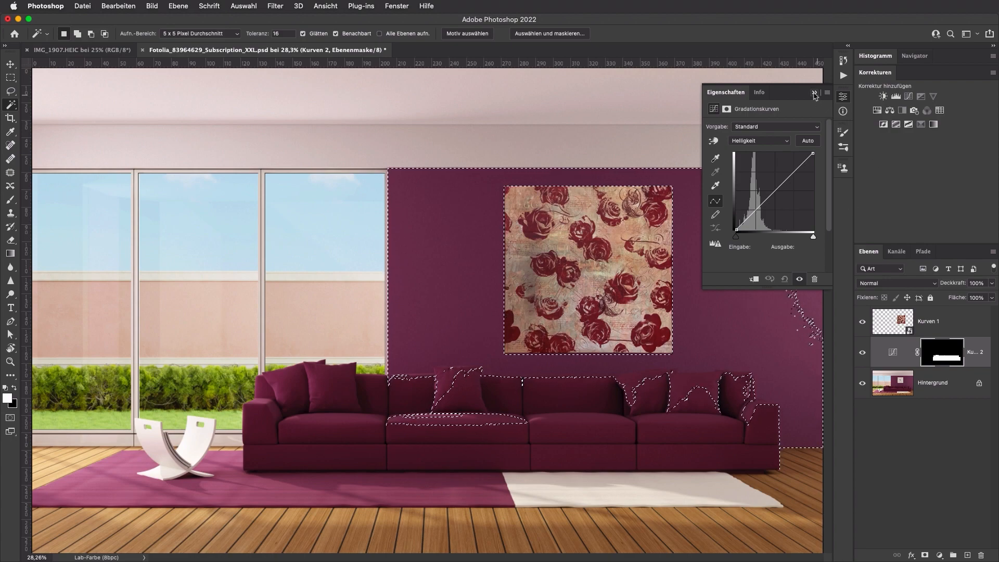
pyautogui.click(843, 96)
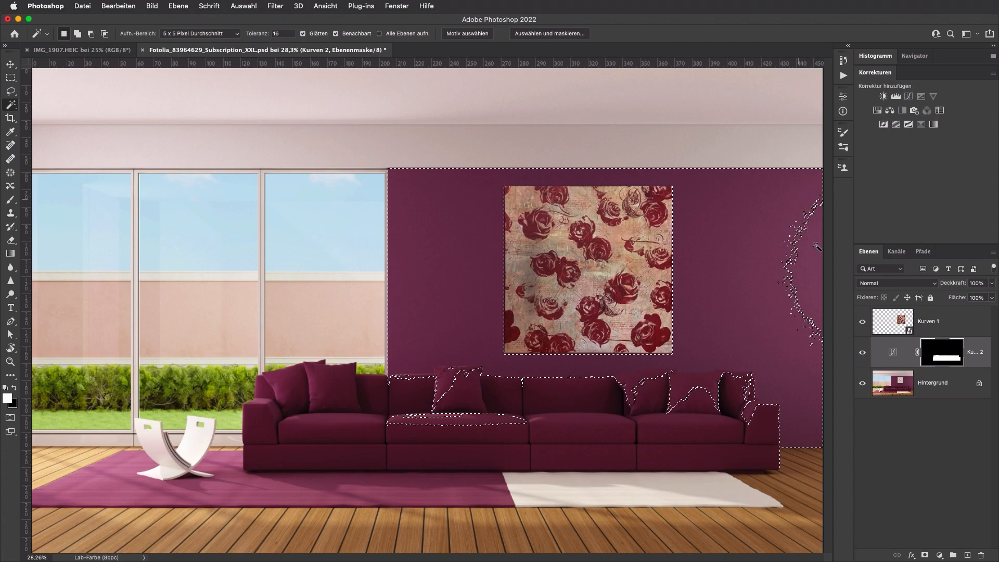
pyautogui.press('shift')
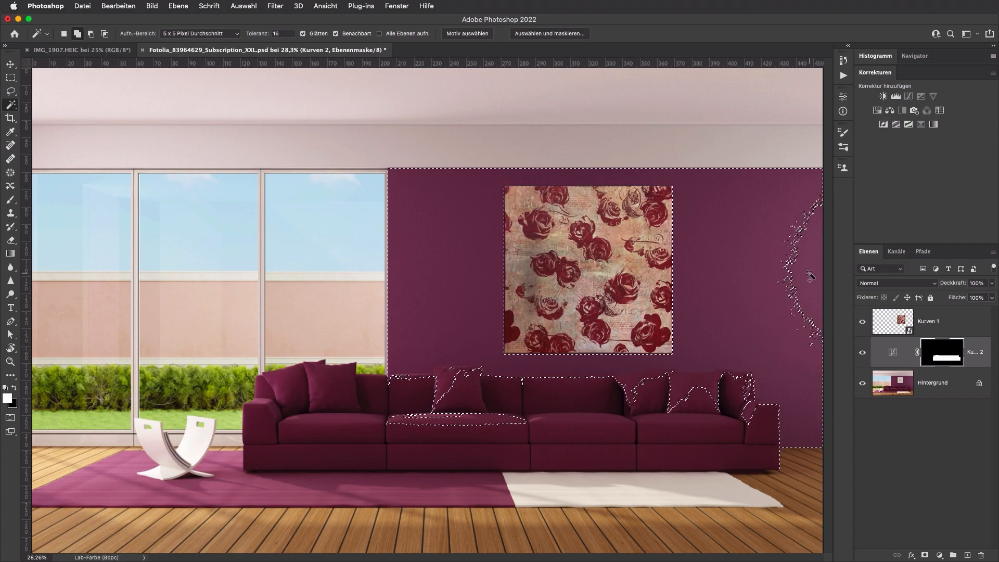
pyautogui.keyDown('shift'); pyautogui.click(811, 277); pyautogui.keyUp('shift')
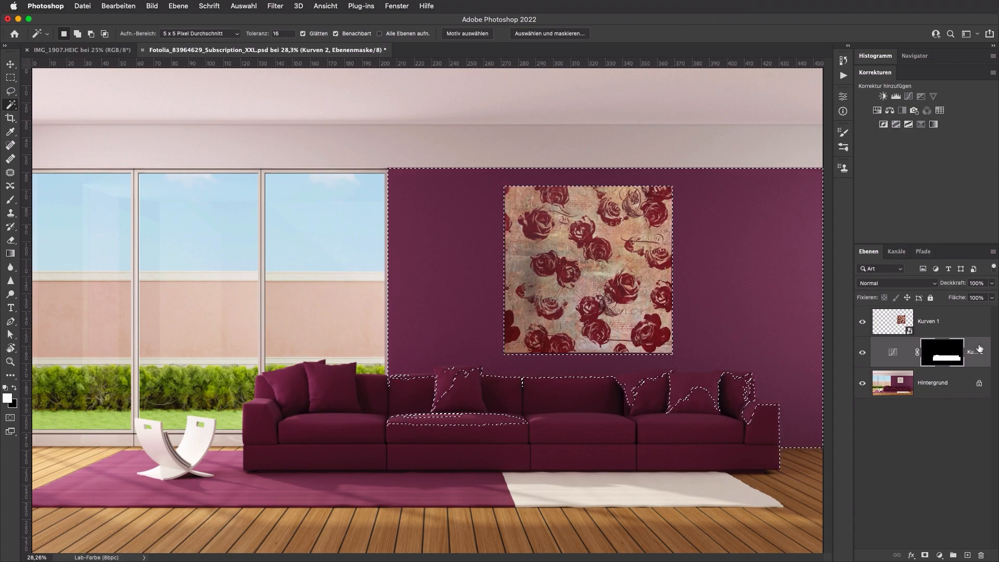
pyautogui.keyDown('super'); pyautogui.click(946, 356); pyautogui.keyUp('super')
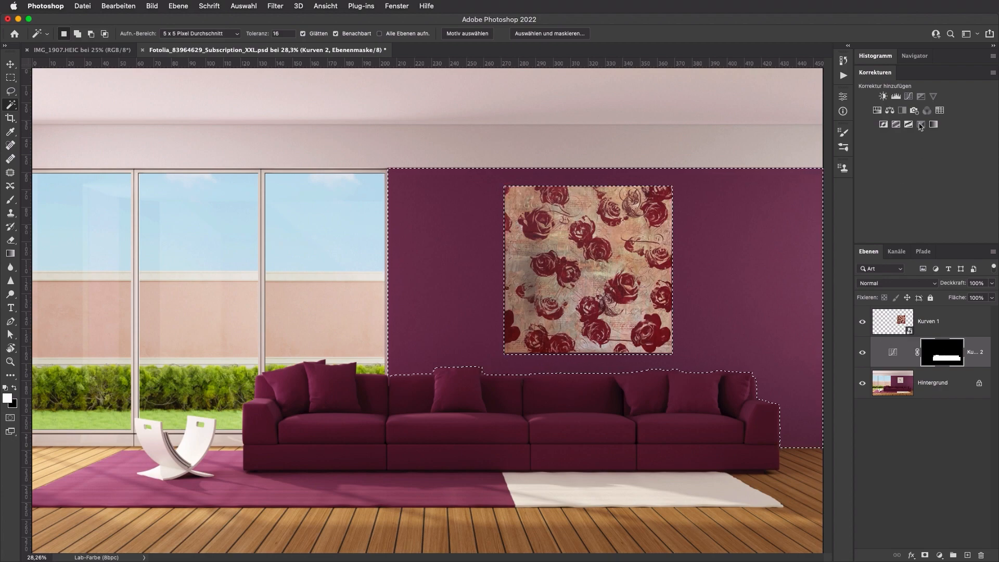
# Step: Add a Curves adjustment layer for the selected wall, sample the wall in the Helligkeit channel and set that point's output to 31
pyautogui.click(908, 97)
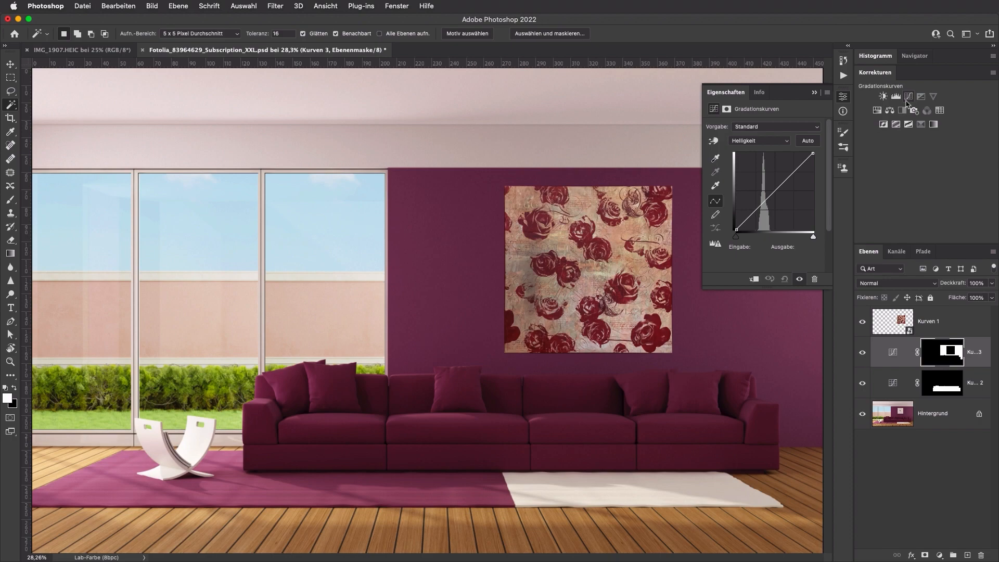
pyautogui.click(777, 142)
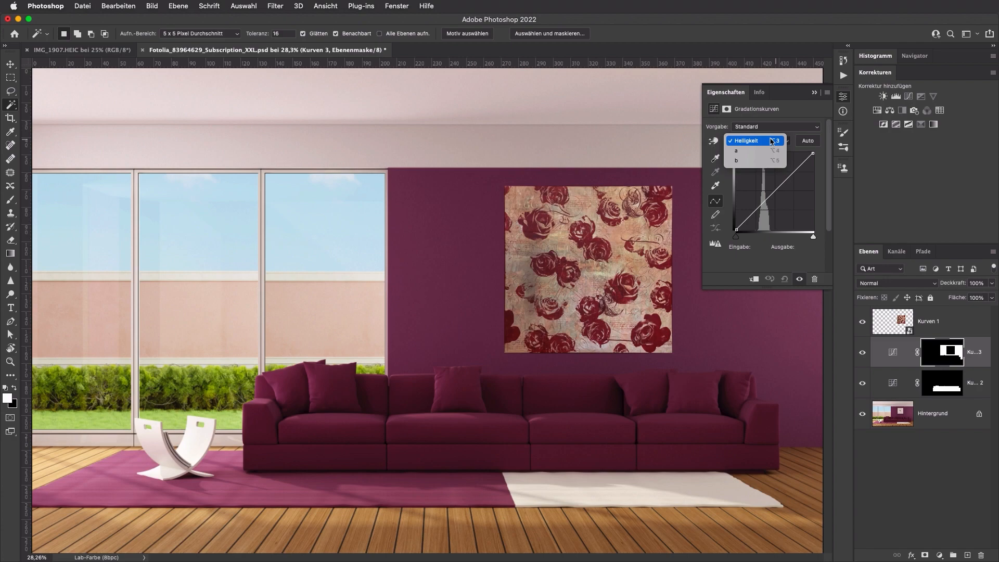
pyautogui.click(772, 142)
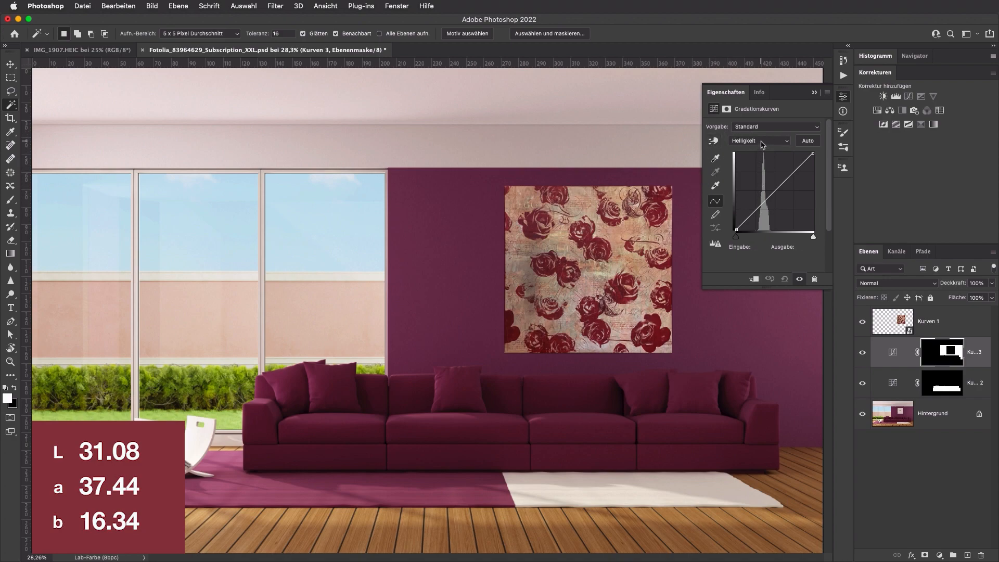
pyautogui.click(715, 141)
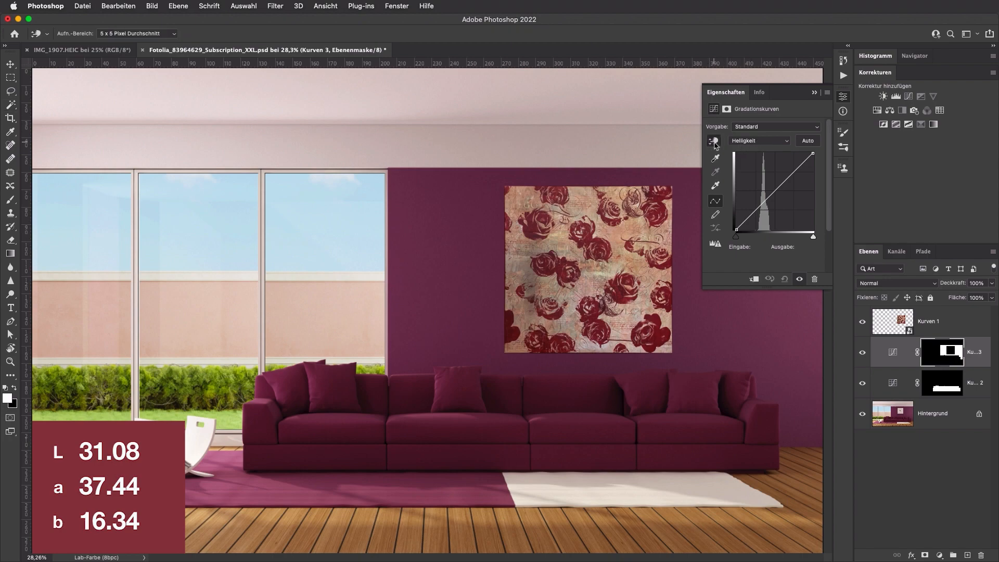
pyautogui.click(466, 281)
pyautogui.click(809, 248)
pyautogui.write('31')
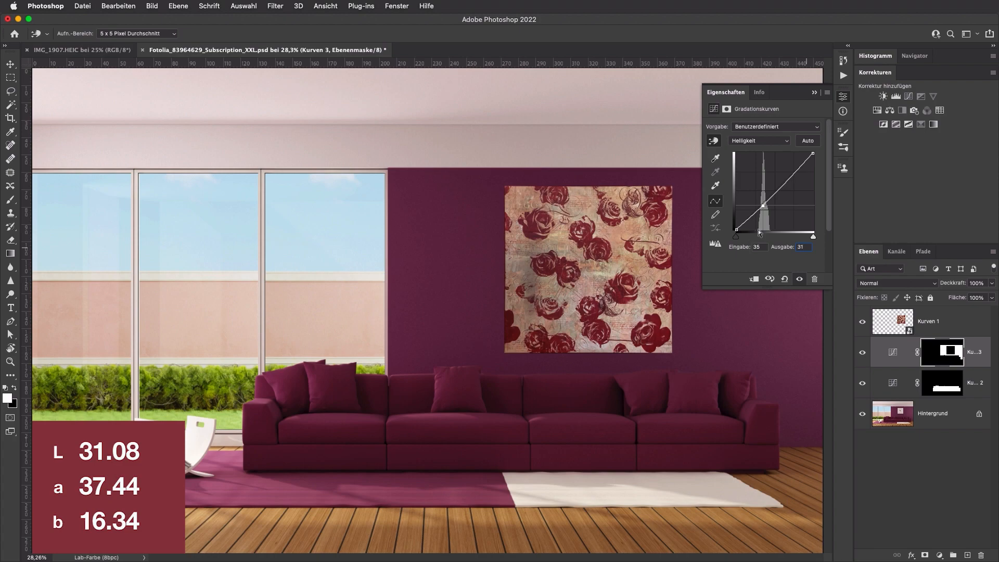
# Step: In the wall curve's a channel, sample the wall and set the output of the point at input 26 to 37
pyautogui.click(752, 141)
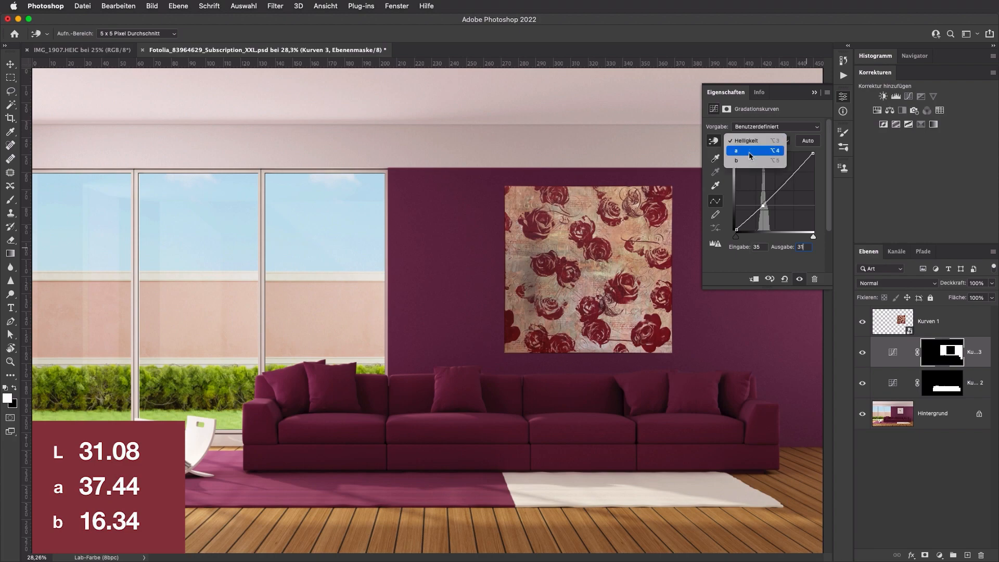
pyautogui.click(751, 152)
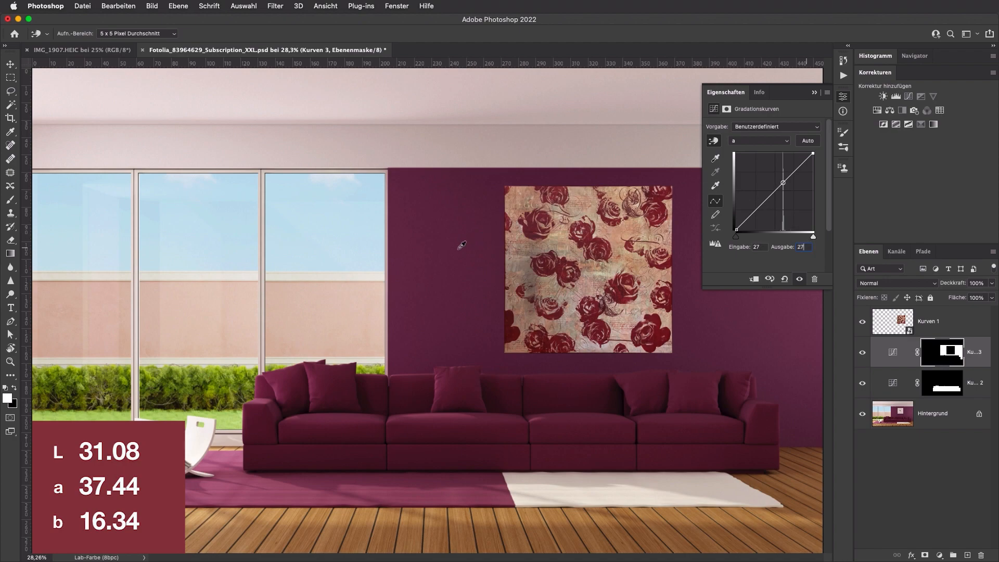
pyautogui.click(462, 245)
pyautogui.click(802, 246)
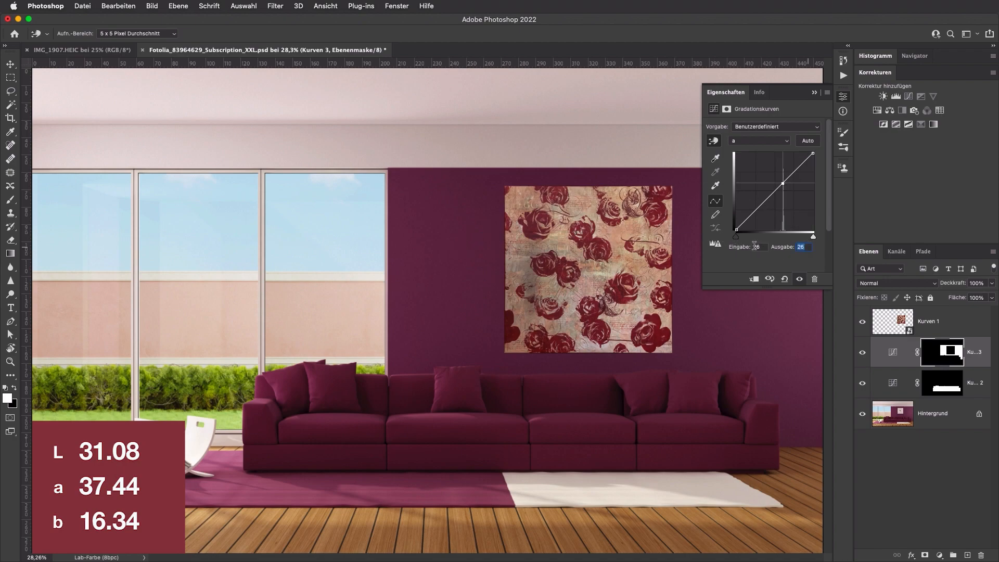
pyautogui.write('3')
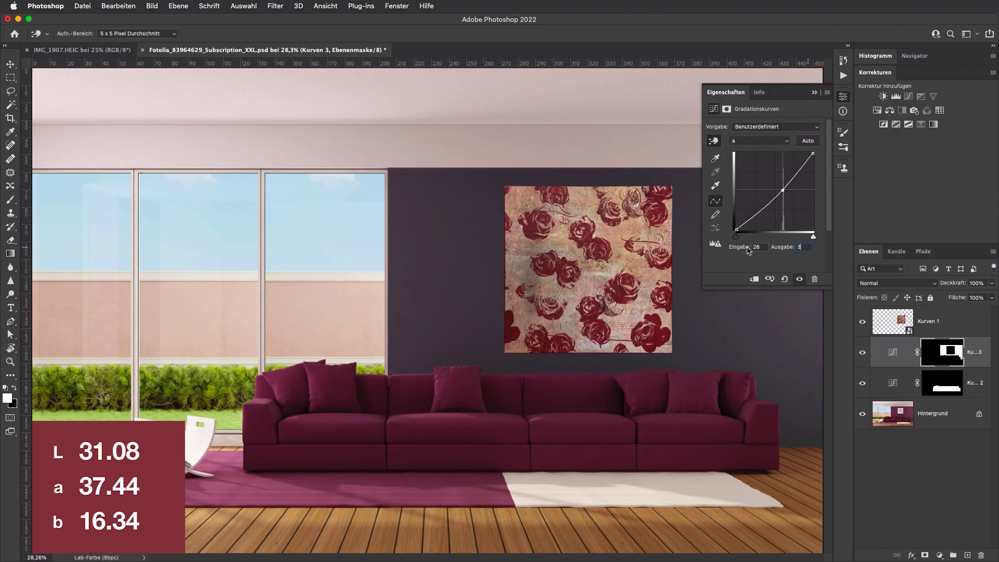
pyautogui.write('7')
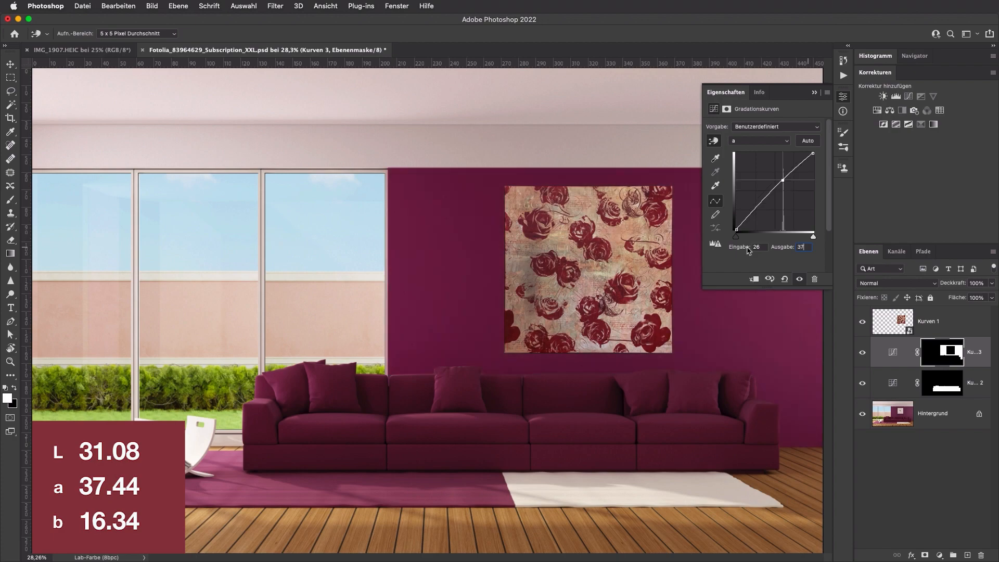
# Step: In the wall curve's b channel, set the output of the wall point at input -3 to 16
pyautogui.click(745, 141)
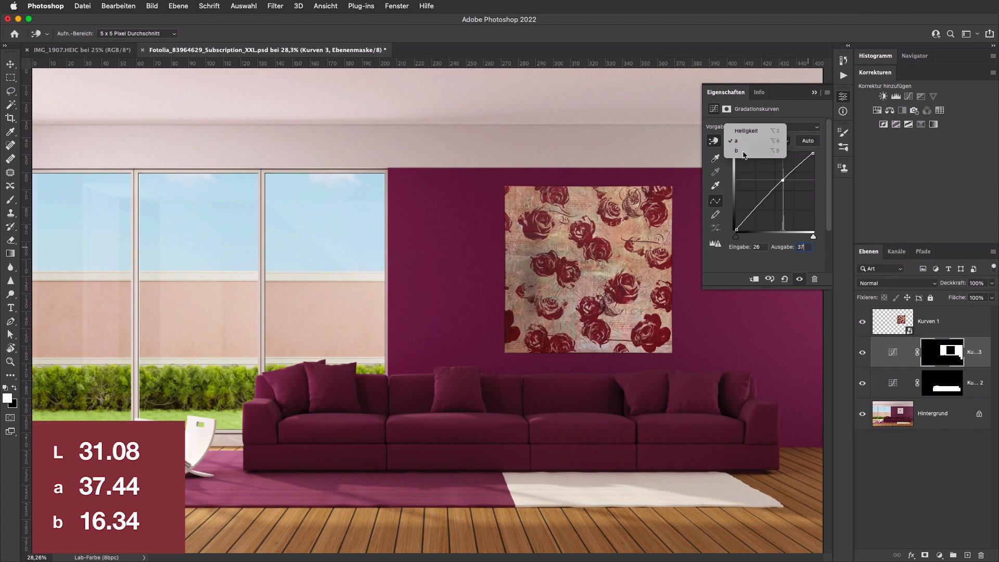
pyautogui.click(749, 151)
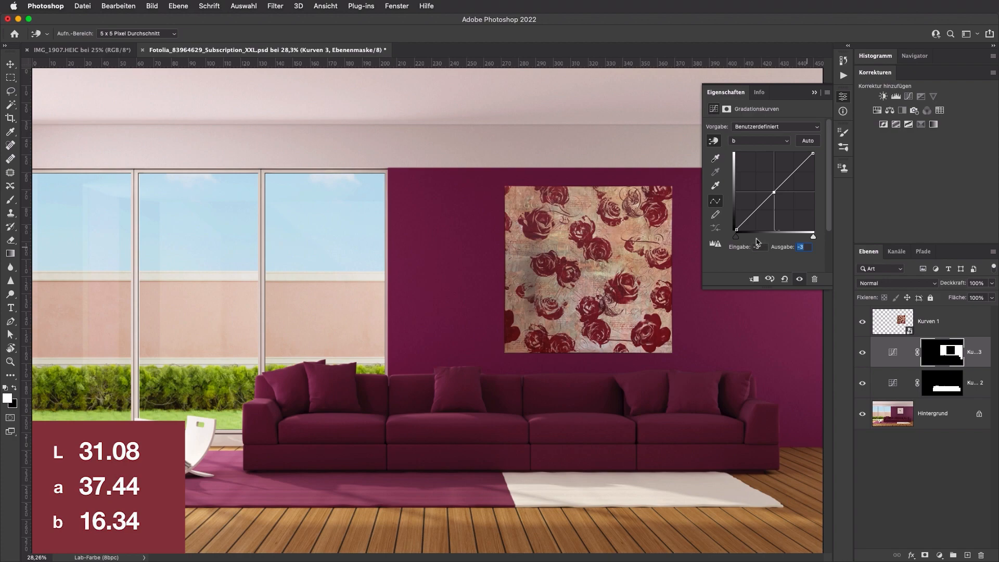
pyautogui.write('16')
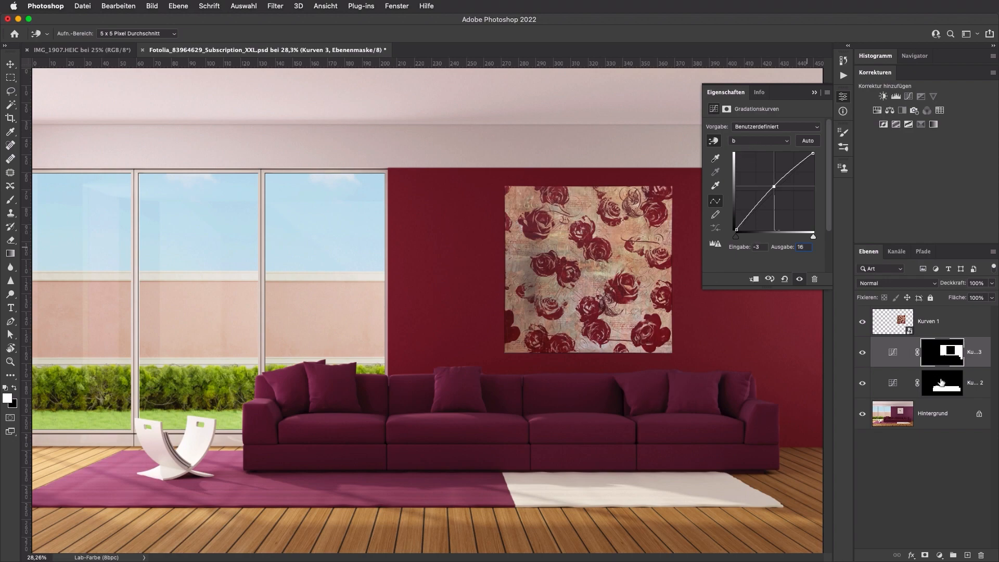
# Step: In the sofa's Curves layer, sample the sofa in the a channel and set that point's output to 37
pyautogui.click(893, 385)
pyautogui.press('w')
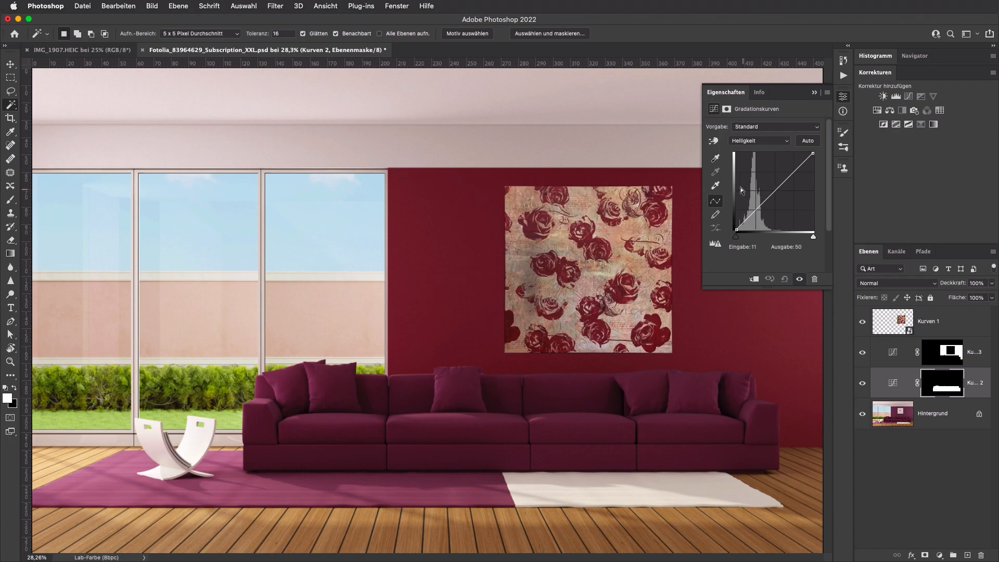
pyautogui.click(765, 143)
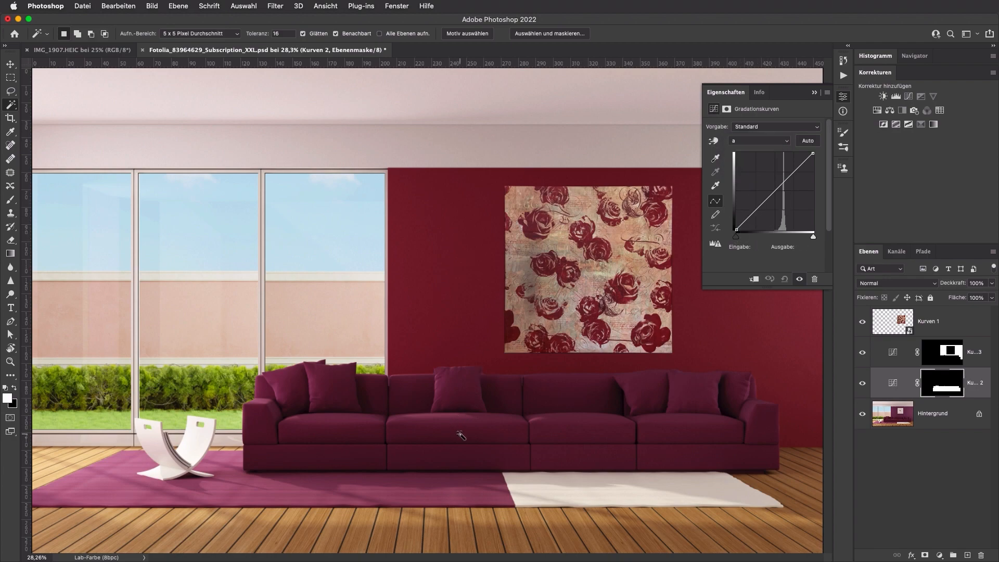
pyautogui.click(714, 141)
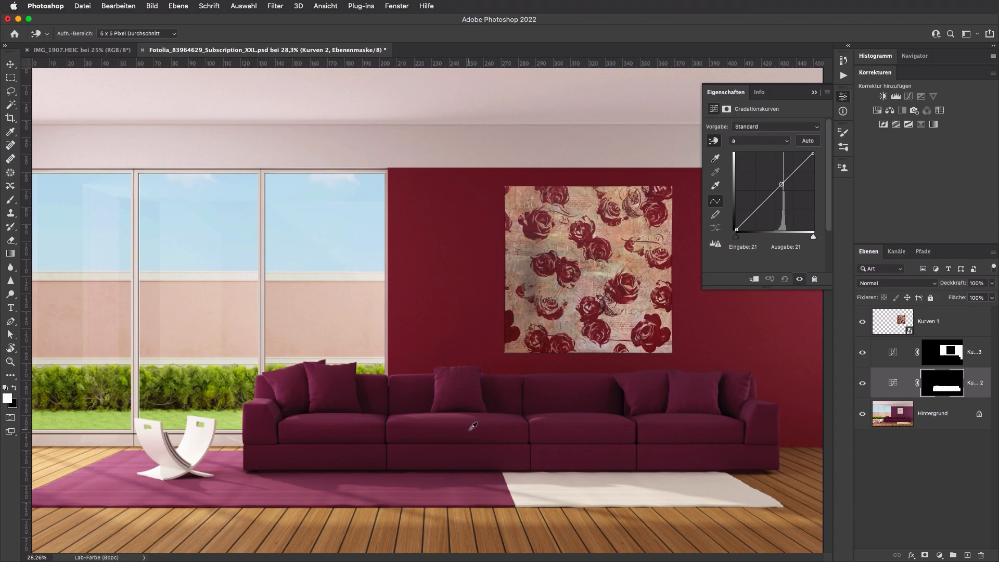
pyautogui.click(473, 427)
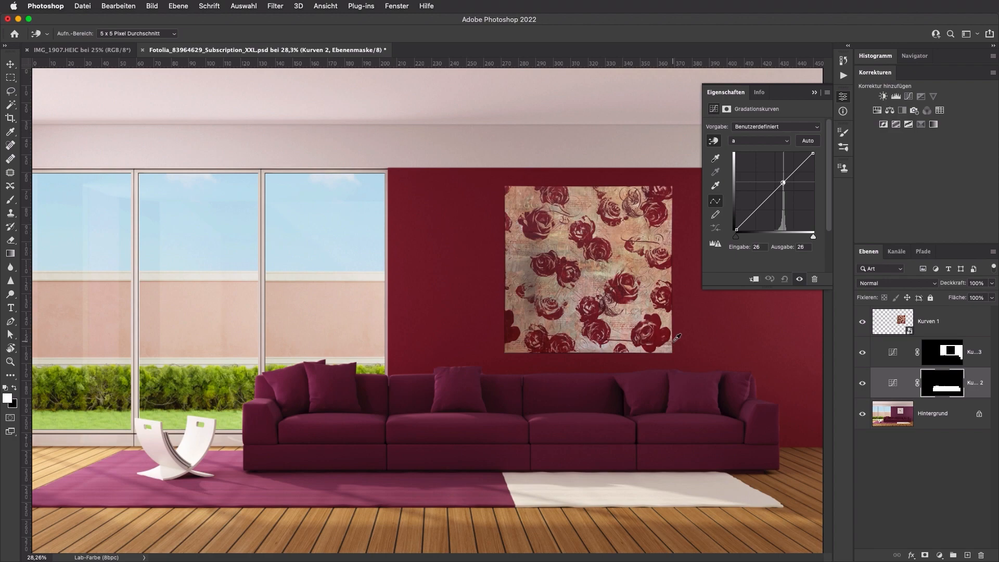
pyautogui.moveTo(808, 246); pyautogui.dragTo(759, 243)
pyautogui.write('37')
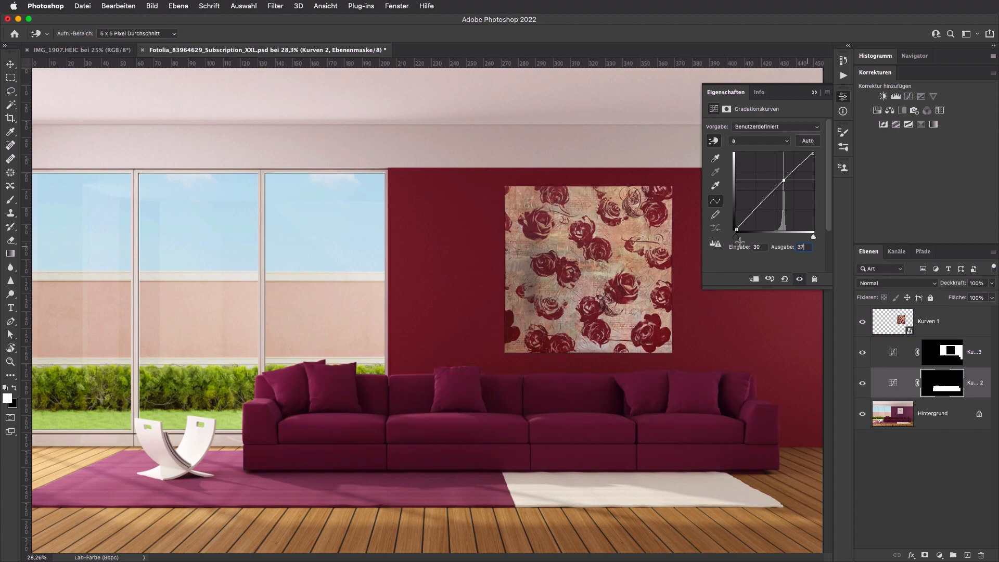
# Step: In the sofa curve's b channel, sample the sofa seat and set that point's output to 16
pyautogui.click(754, 143)
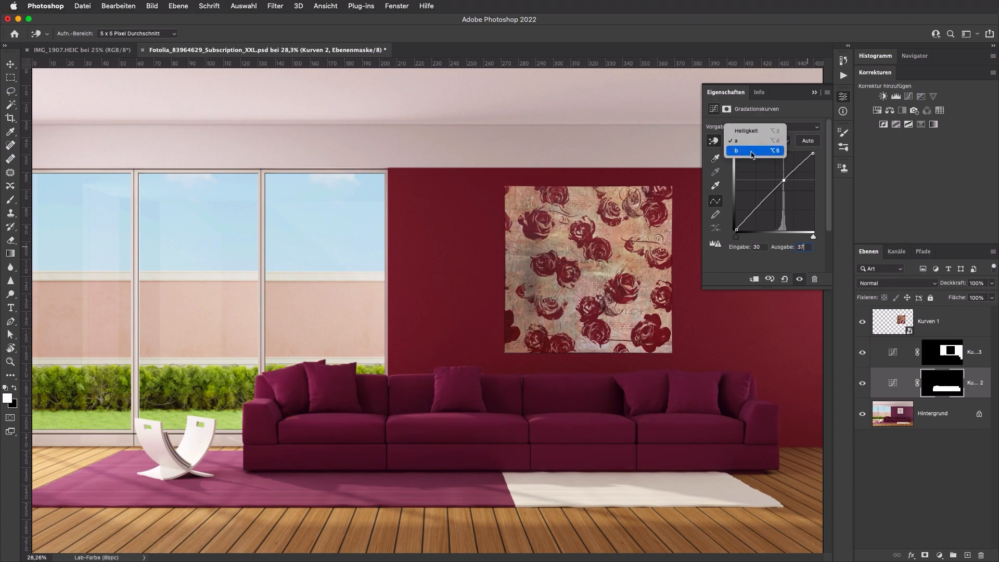
pyautogui.click(753, 151)
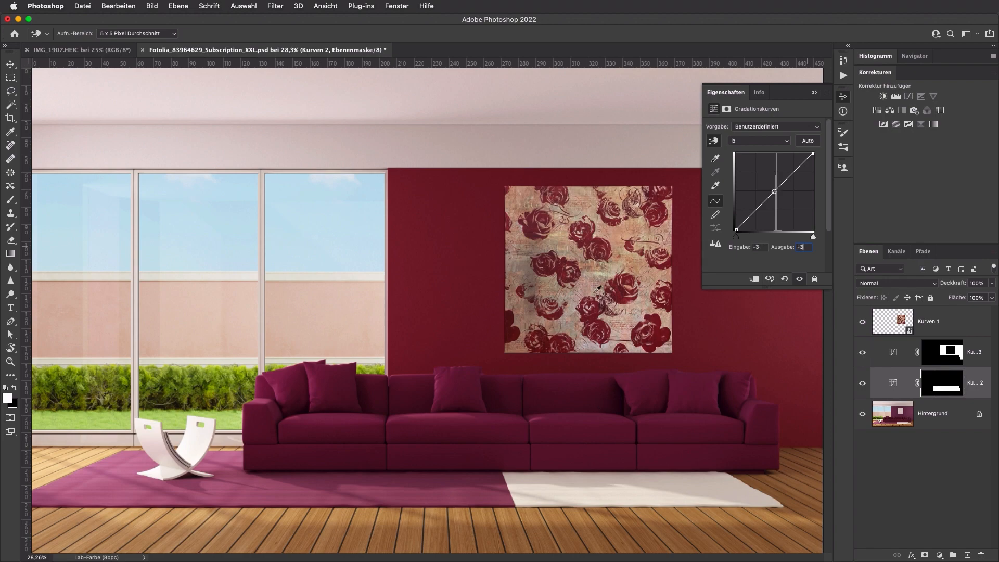
pyautogui.click(466, 423)
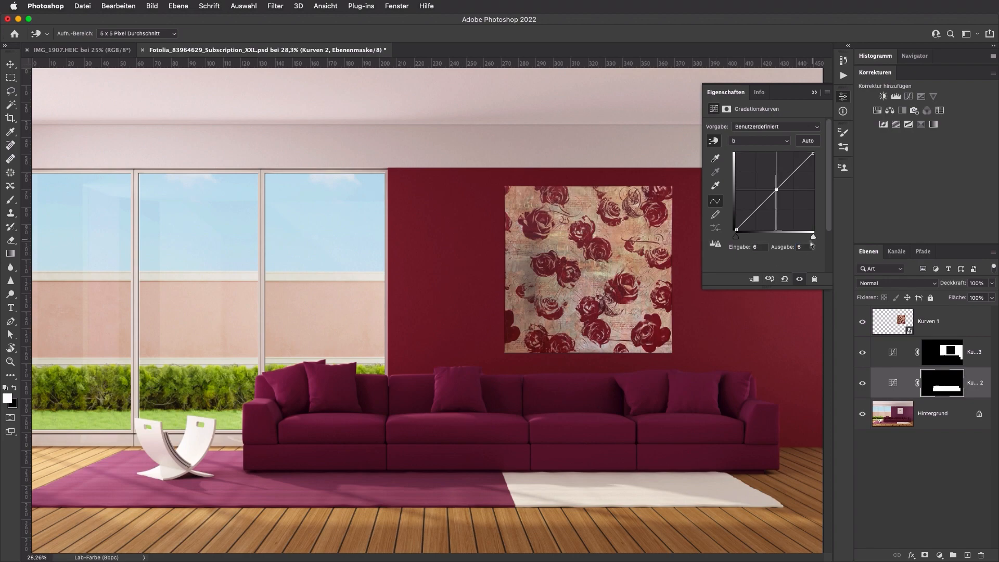
pyautogui.write('16')
# Step: In the wall's Curves layer, set the output of the Helligkeit point at input 35 to 22
pyautogui.click(893, 354)
pyautogui.press('w')
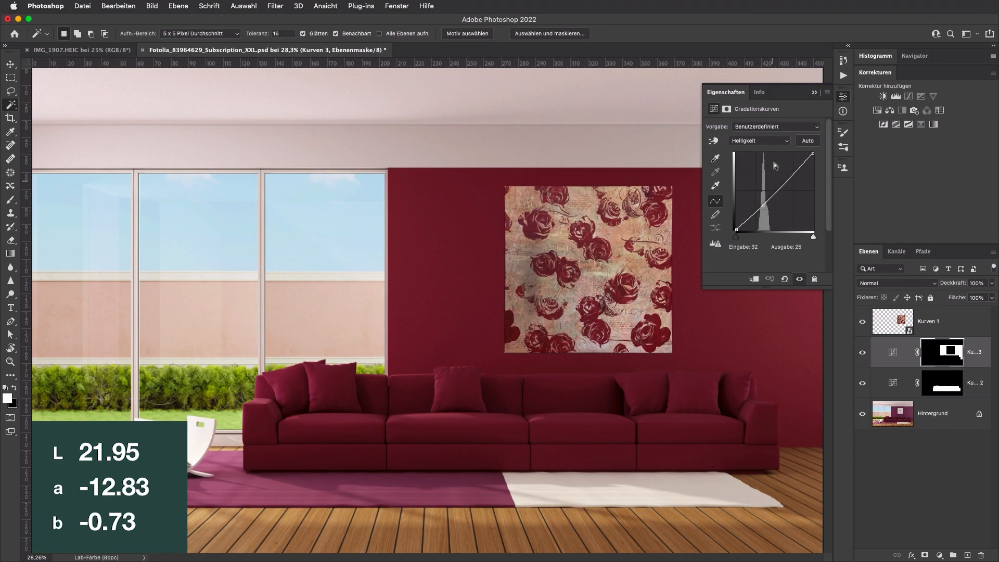
pyautogui.click(762, 206)
pyautogui.click(803, 247)
pyautogui.write('22')
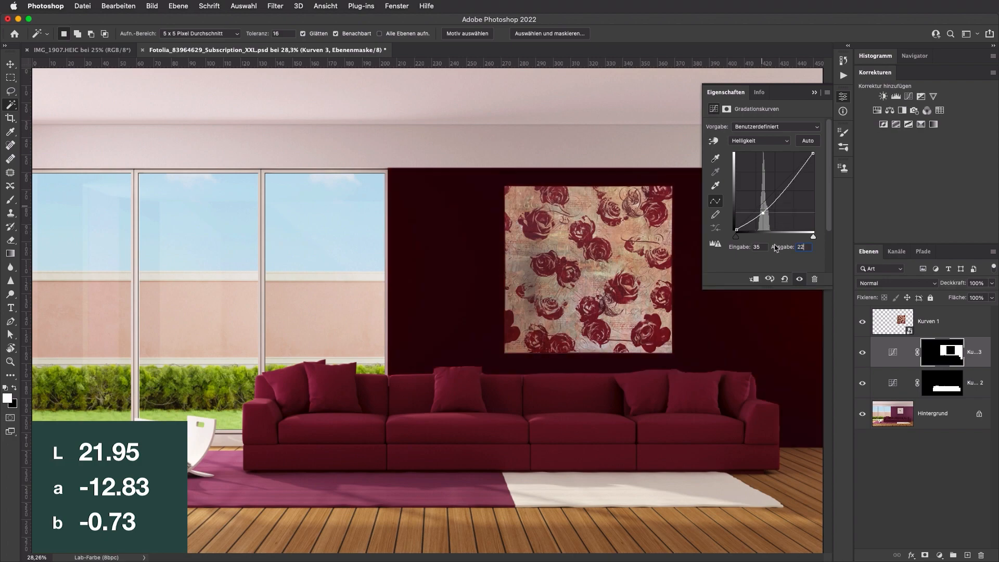
# Step: In the wall curve's a channel, set the output of the point at input 26 to -13
pyautogui.click(764, 144)
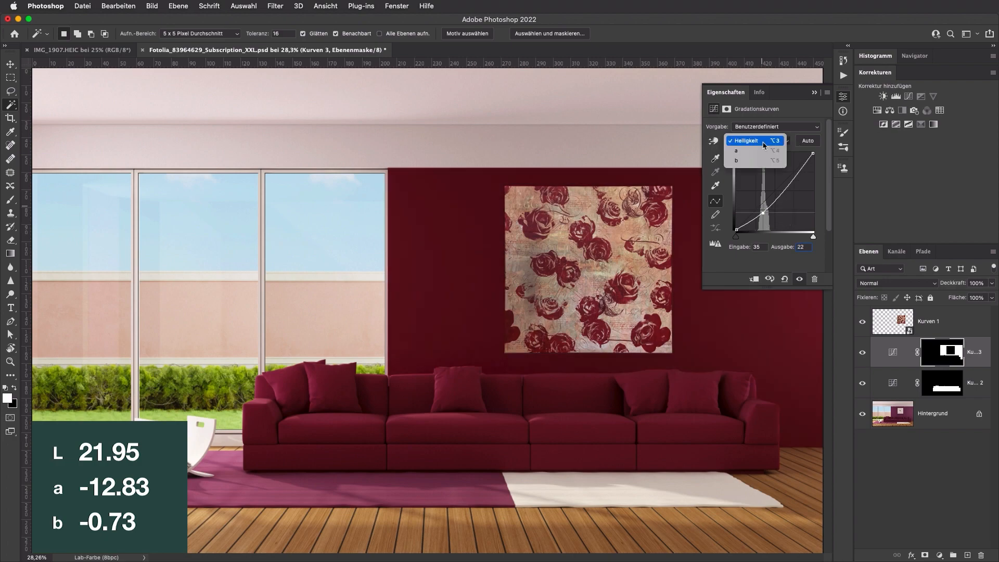
pyautogui.click(763, 150)
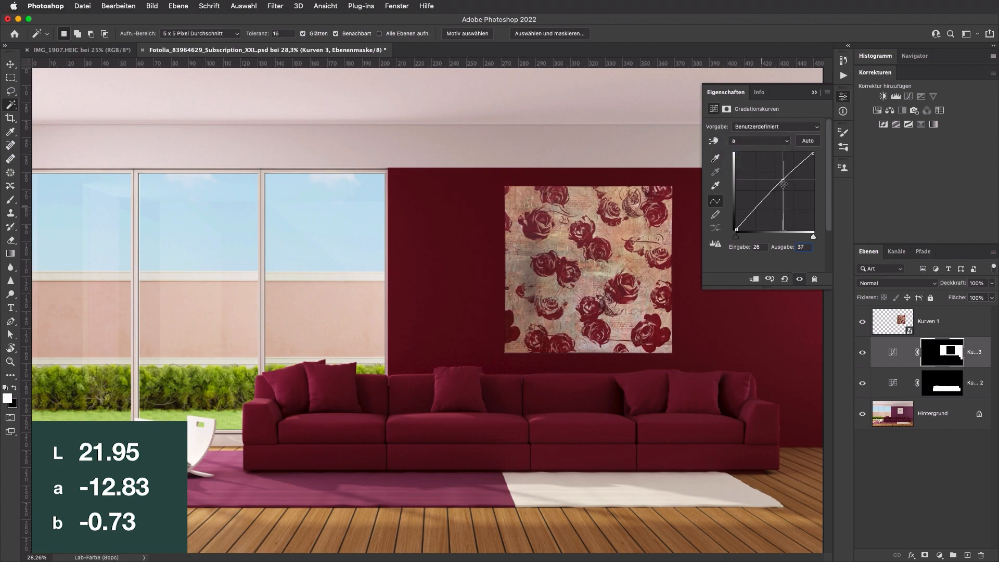
pyautogui.doubleClick(802, 246)
pyautogui.write('13')
# Step: In the wall curve's b channel, set the output of the point at input -3 to -1
pyautogui.click(773, 142)
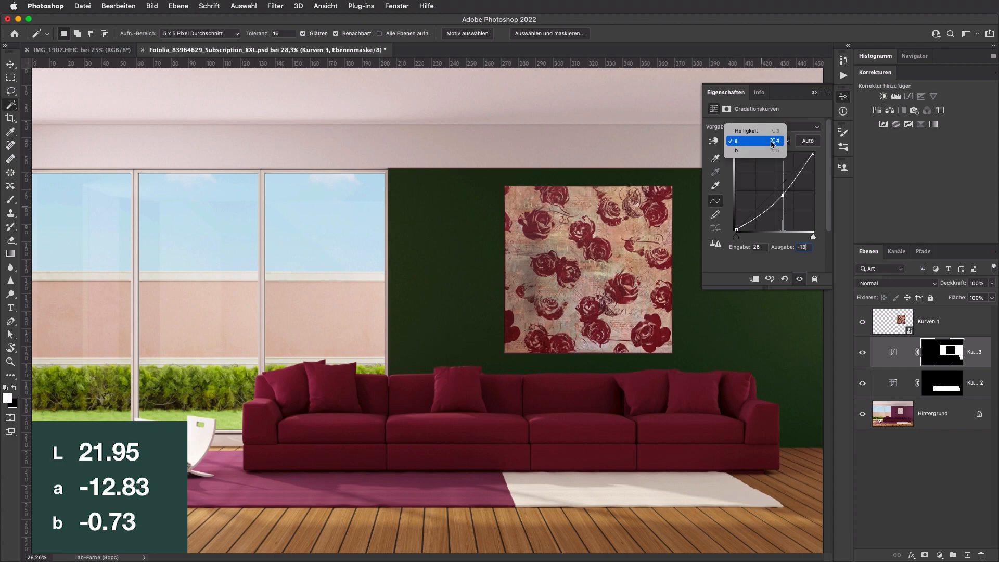
pyautogui.click(772, 151)
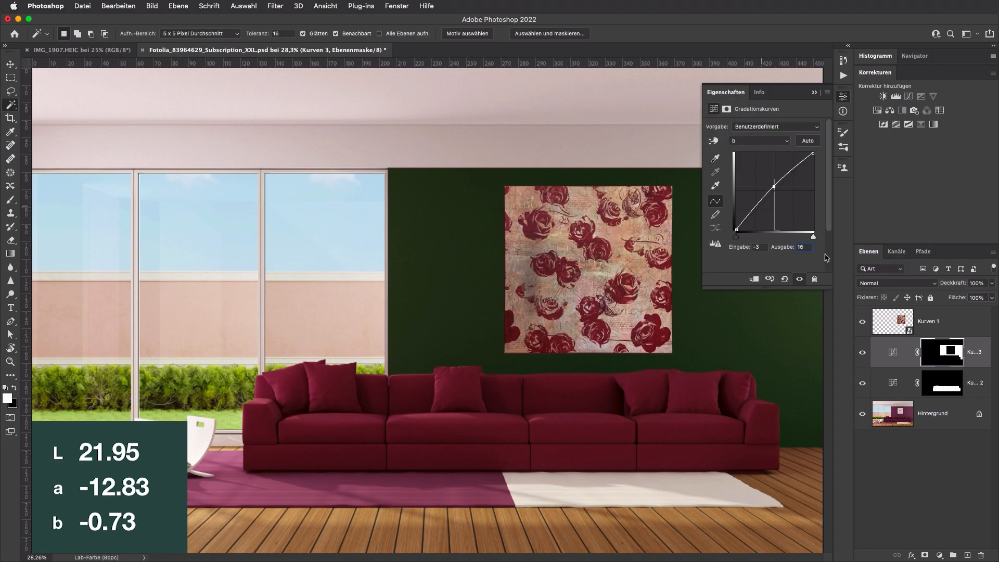
pyautogui.doubleClick(802, 247)
pyautogui.write('-1')
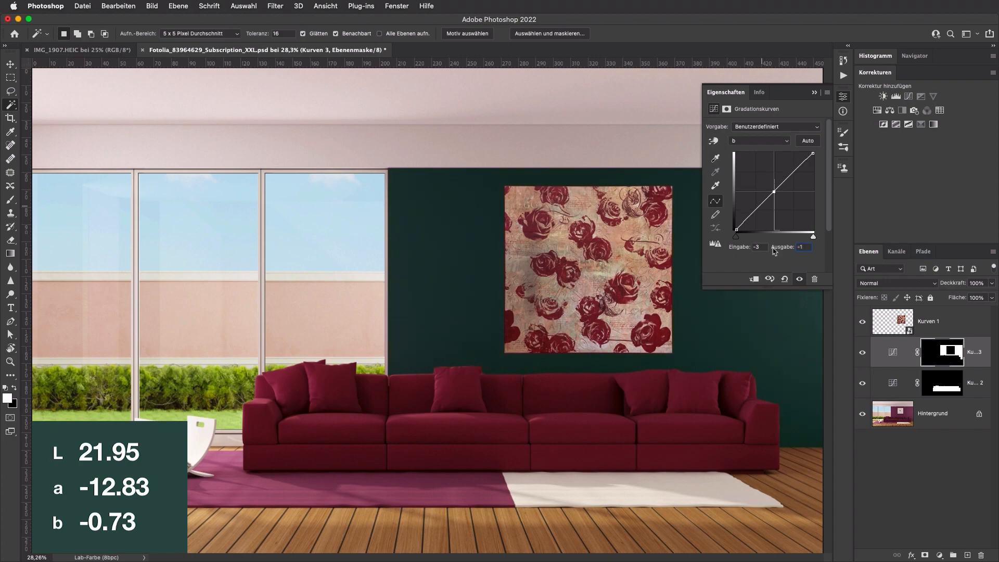